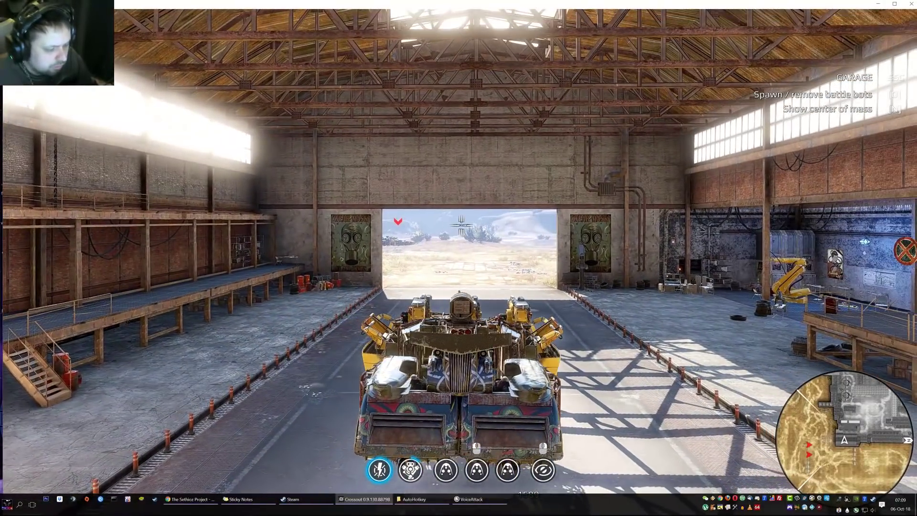
# Drive the vehicle out of the garage, past the enemy bots and across the field to the ponds.
pyautogui.press('d')
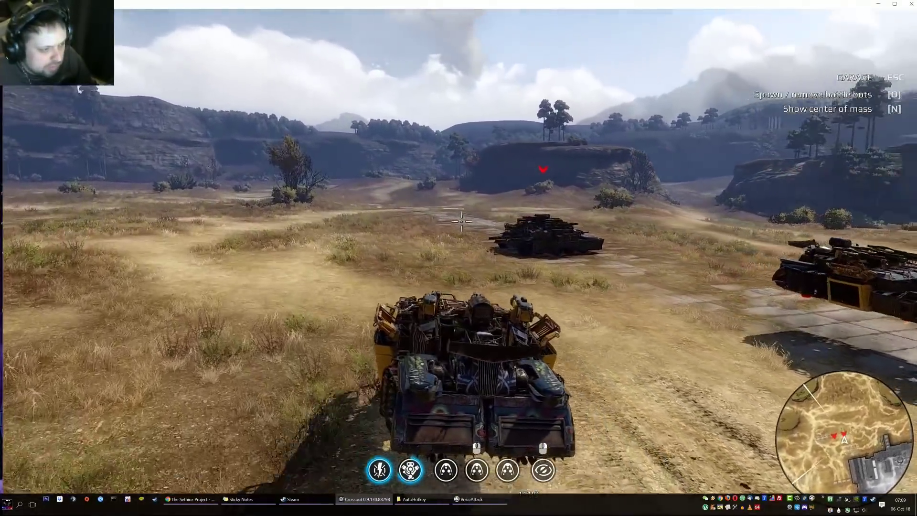
pyautogui.press('w')
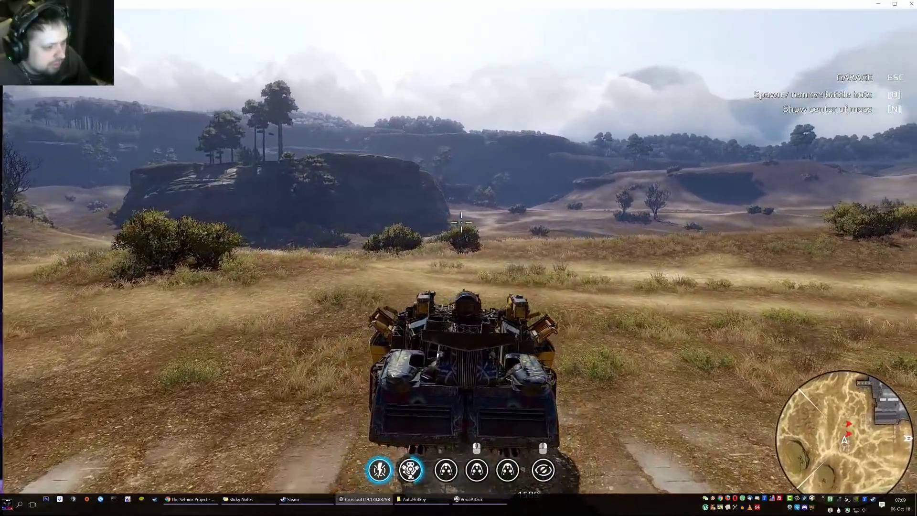
pyautogui.press('w')
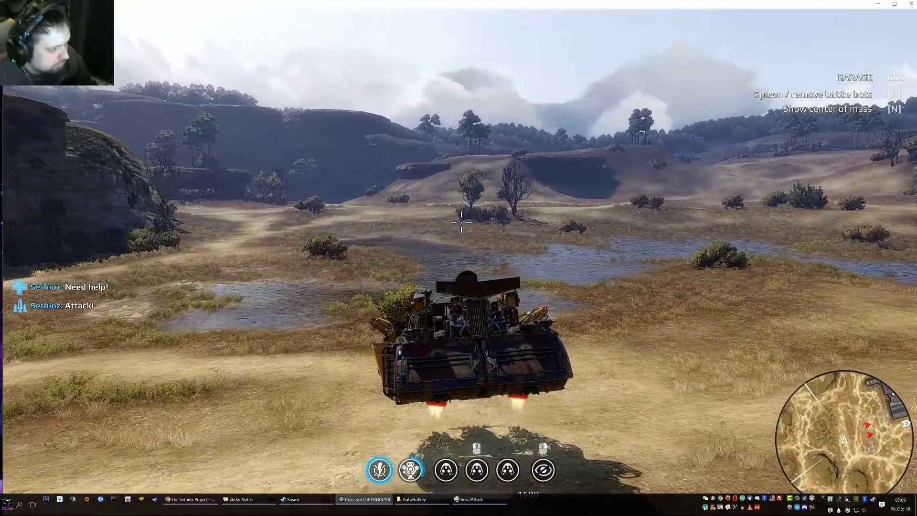
pyautogui.press('w')
pyautogui.press('d')
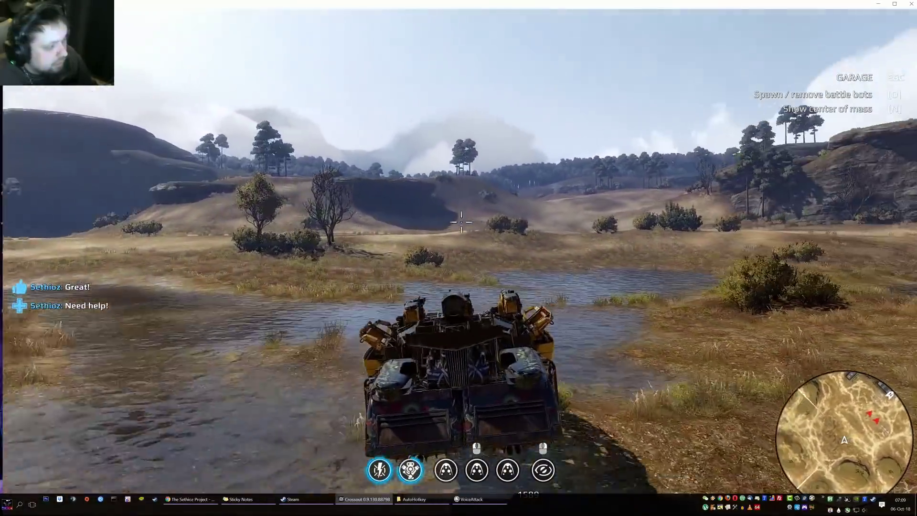
# Steer right around the ponds until the vehicle heads back past the enemy bots.
pyautogui.press('w')
pyautogui.press('w')
pyautogui.press('d')
pyautogui.press('w')
pyautogui.press('d')
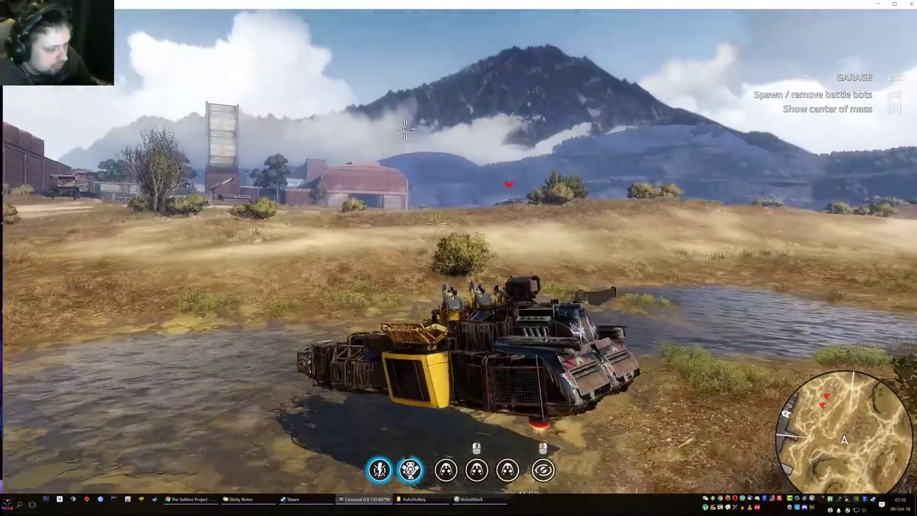
pyautogui.press('w')
pyautogui.press('d')
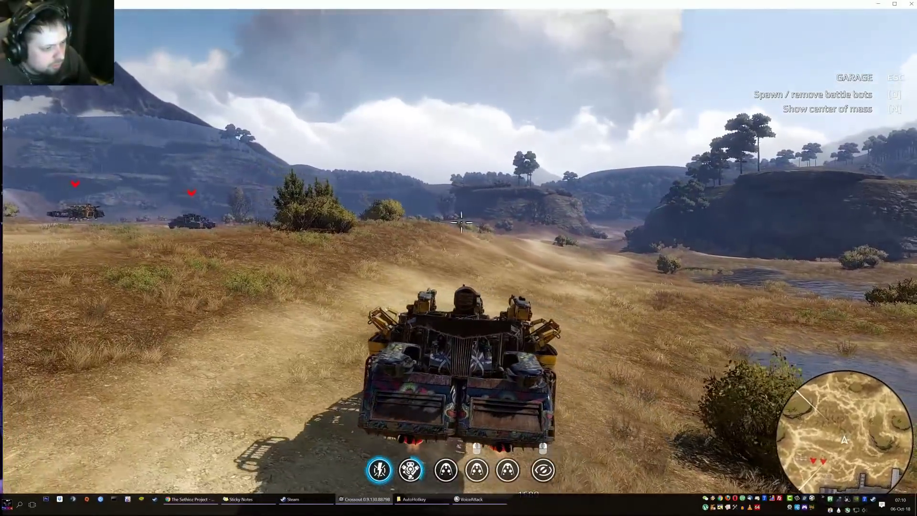
# Activate the vehicle's cloak and fire ahead while driving over the grassy rise toward the bots.
pyautogui.press('w')
pyautogui.press('d')
pyautogui.rightClick(461, 222)
pyautogui.click(462, 224)
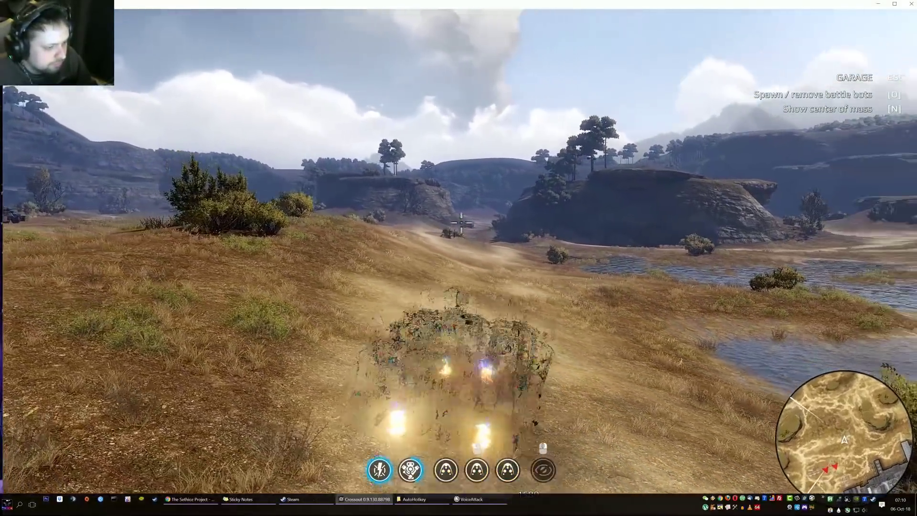
pyautogui.press('w')
pyautogui.press('a')
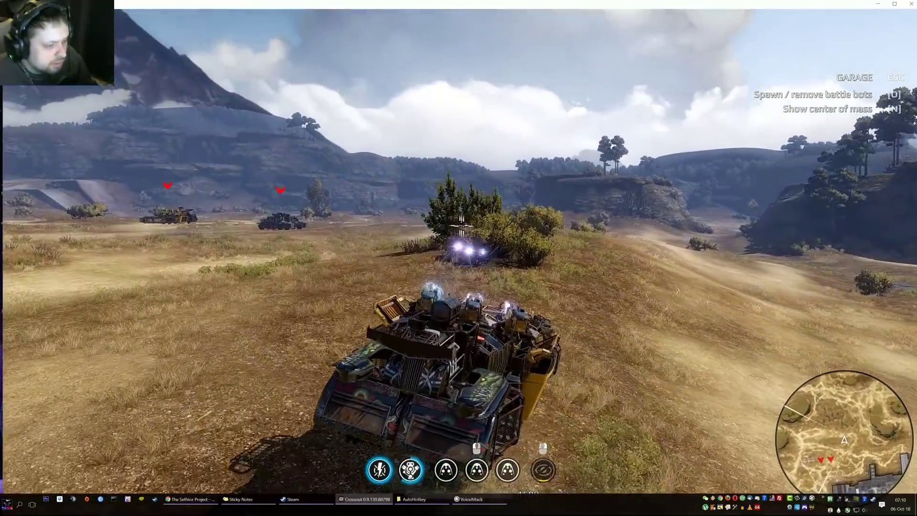
pyautogui.press('w')
pyautogui.press('a')
pyautogui.click(461, 225)
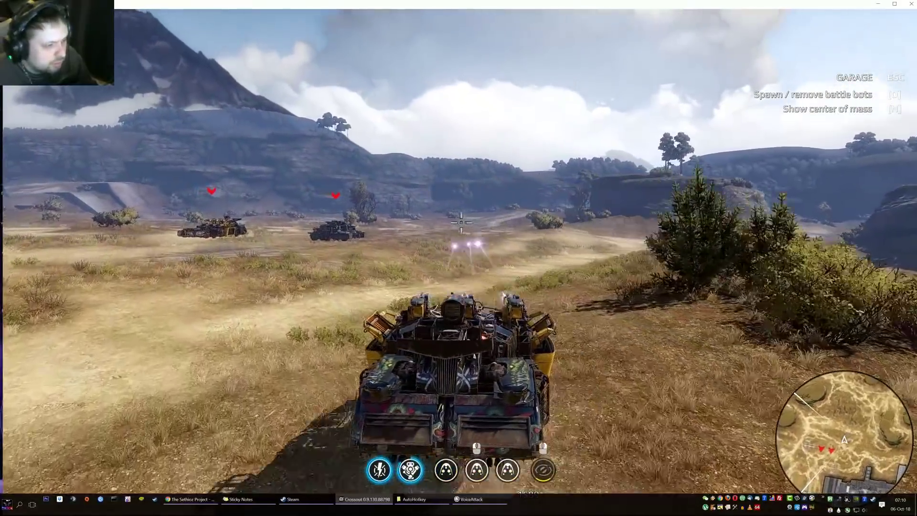
# Keep firing ahead while driving past the enemy bots and turning left toward the mountain.
pyautogui.press('w')
pyautogui.press('a')
pyautogui.click(462, 224)
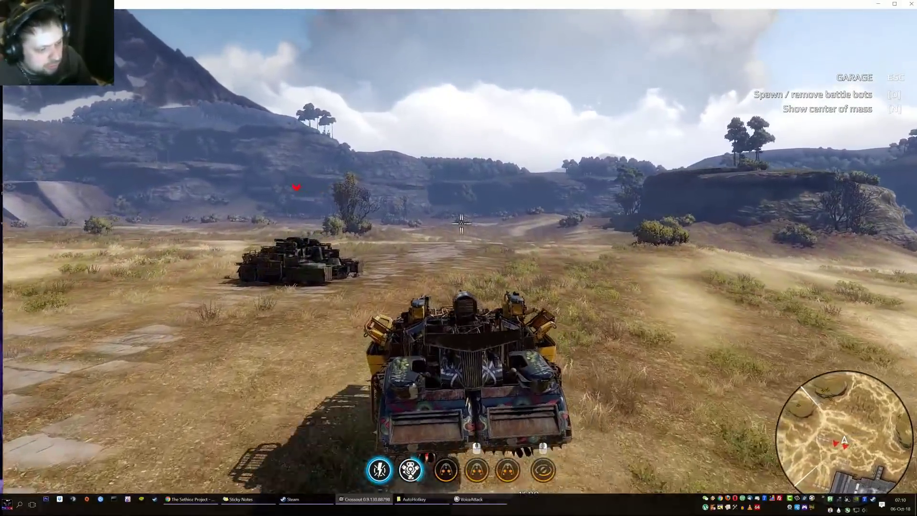
pyautogui.press('w')
pyautogui.click(462, 224)
pyautogui.press('a')
pyautogui.click(461, 224)
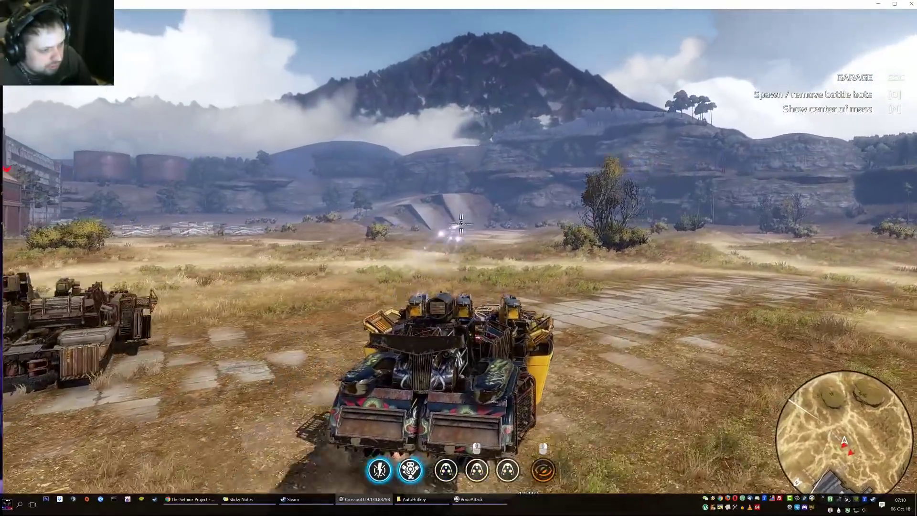
# Drive toward the concrete ramps, hiding the interface for part of the way, and turn left past the factory back toward the bots.
pyautogui.press('w')
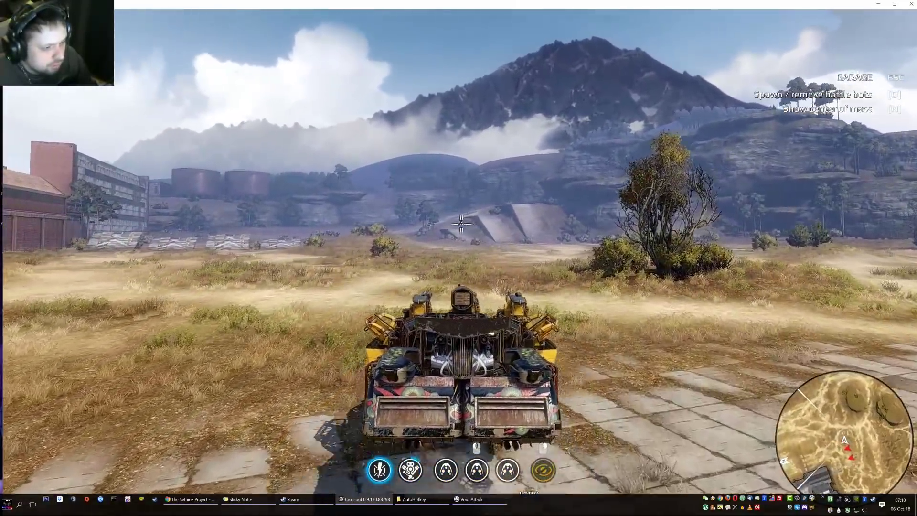
pyautogui.press('w')
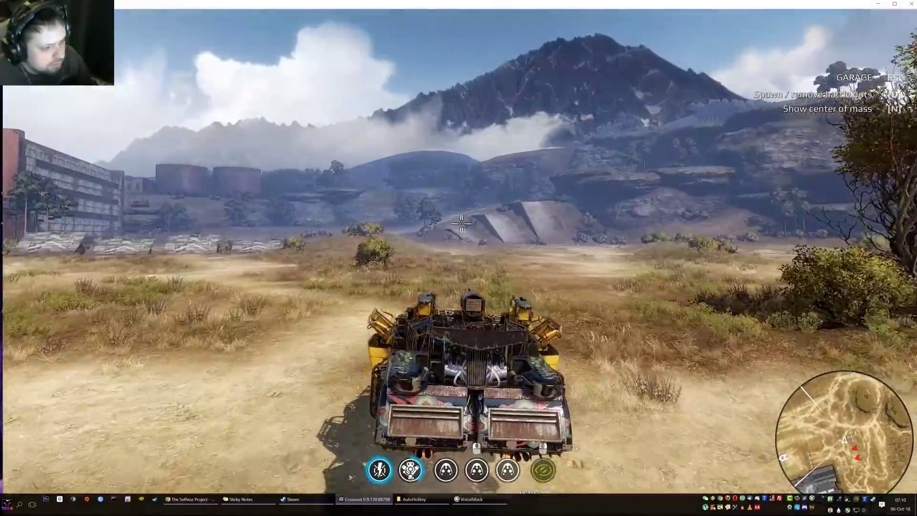
pyautogui.press('w')
pyautogui.press('c')
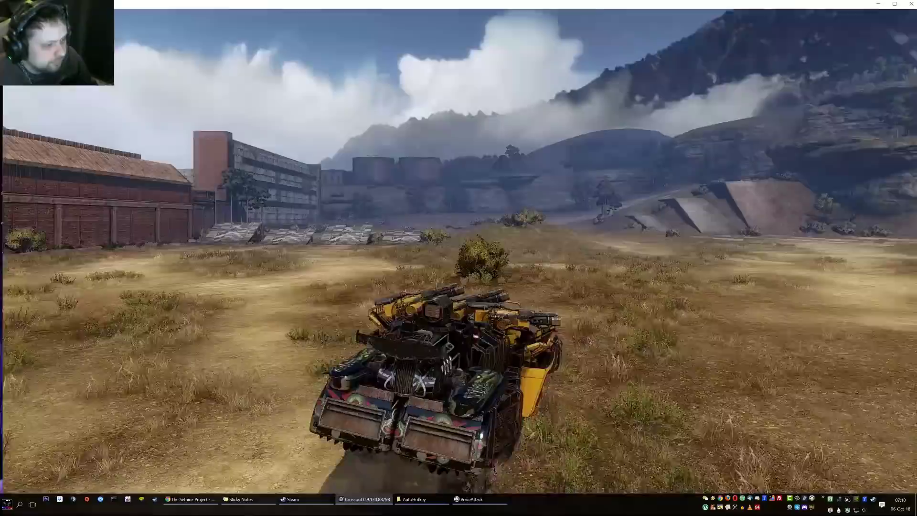
pyautogui.press('w')
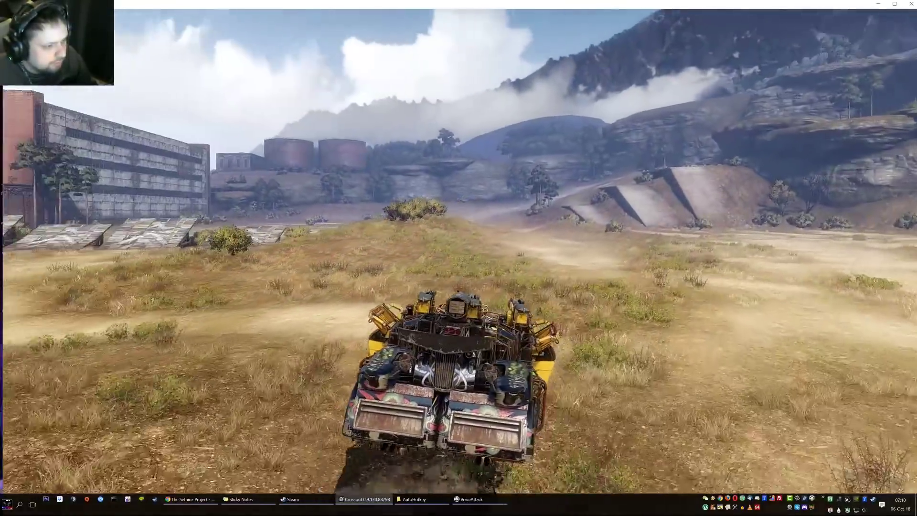
pyautogui.press('w')
pyautogui.press('a')
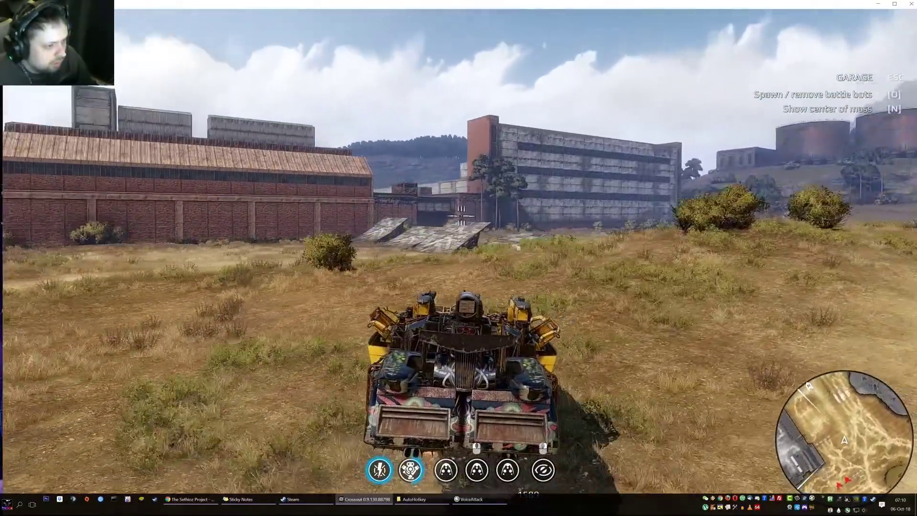
pyautogui.press('w')
pyautogui.press('a')
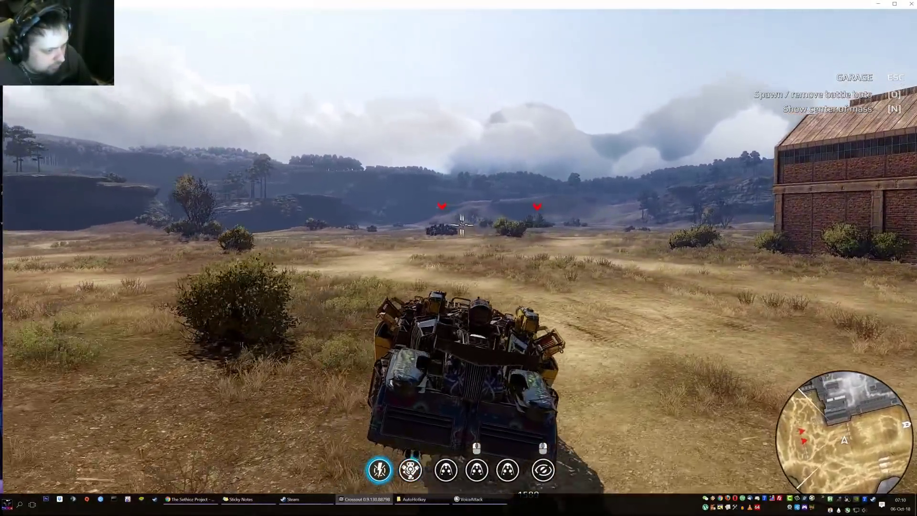
# Drive back across the field to the enemy bots beside the paved strip.
pyautogui.press('w')
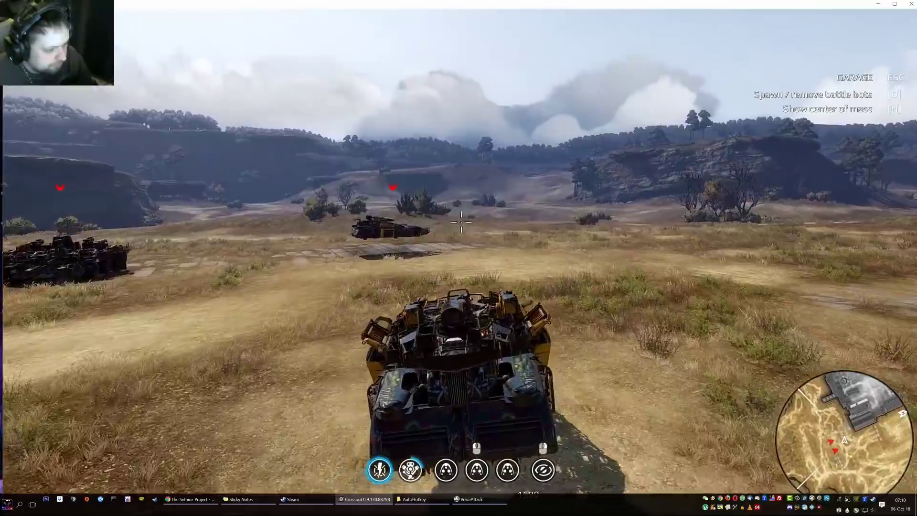
pyautogui.press('w')
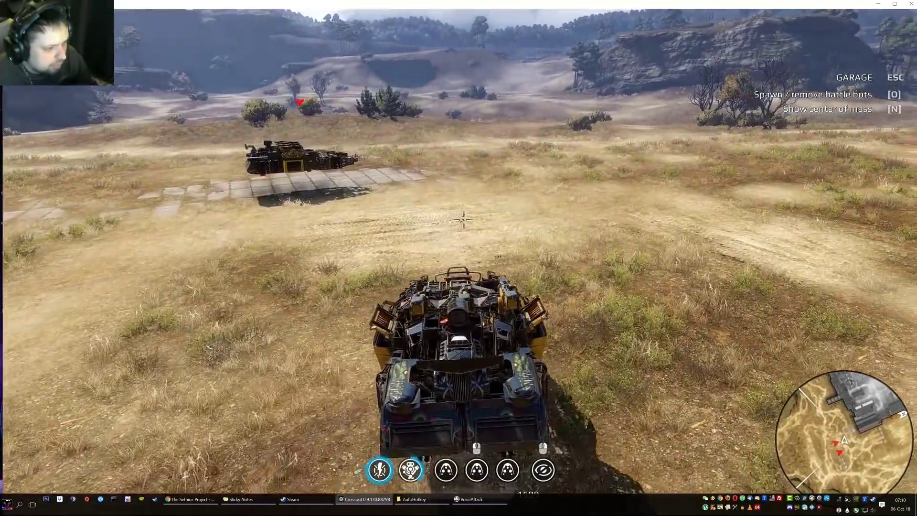
pyautogui.press('w')
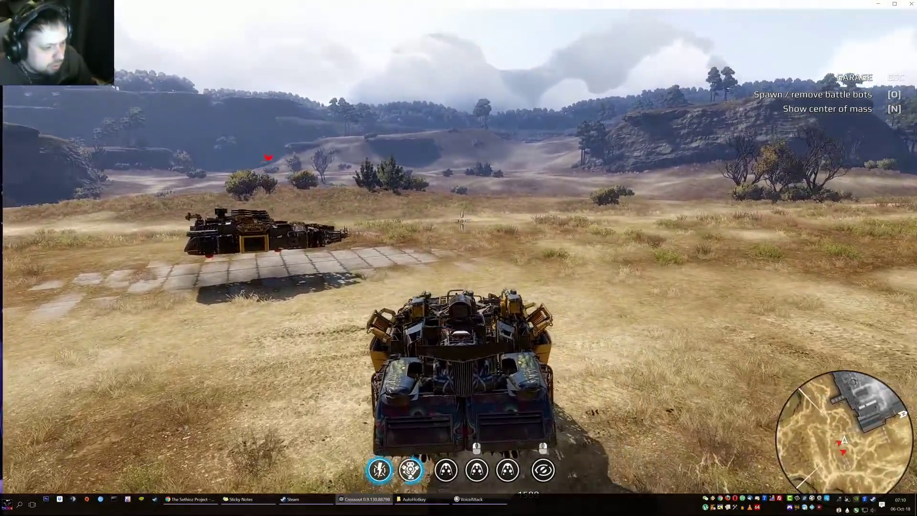
pyautogui.press('w')
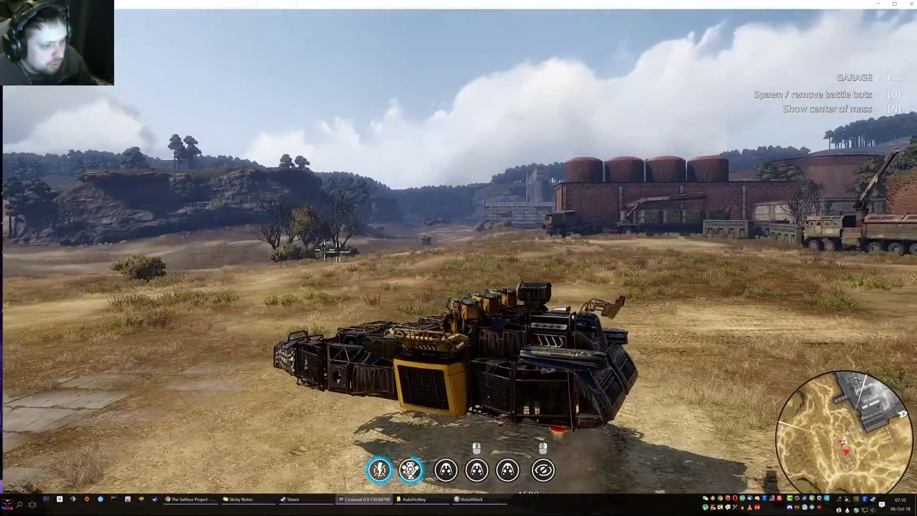
pyautogui.press('w')
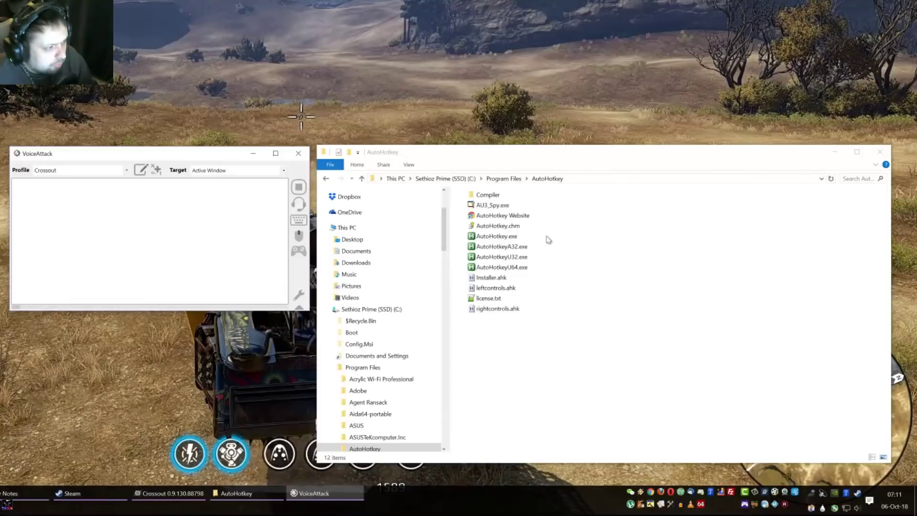
# Switch to the VoiceAttack window and the AutoHotkey program folder, and look over the folder's files.
pyautogui.moveTo(87, 157)
pyautogui.mouseDown()
pyautogui.moveTo(77, 163)
pyautogui.moveTo(84, 148)
pyautogui.moveTo(90, 155)
pyautogui.mouseUp()
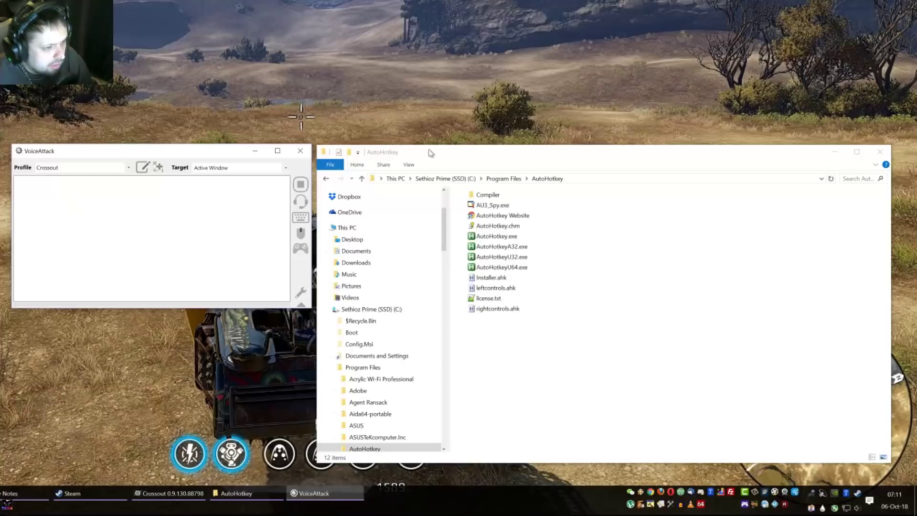
pyautogui.click(397, 157)
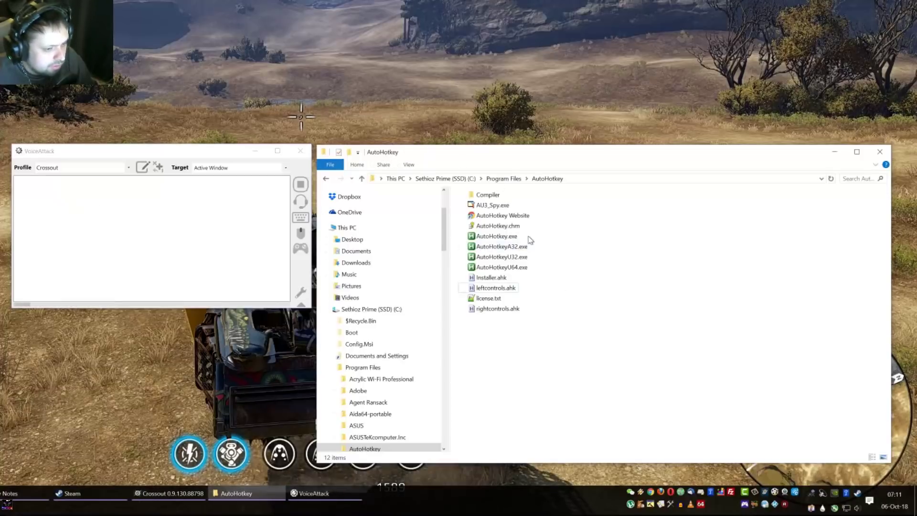
pyautogui.moveTo(529, 236); pyautogui.dragTo(505, 272)
pyautogui.click(593, 252)
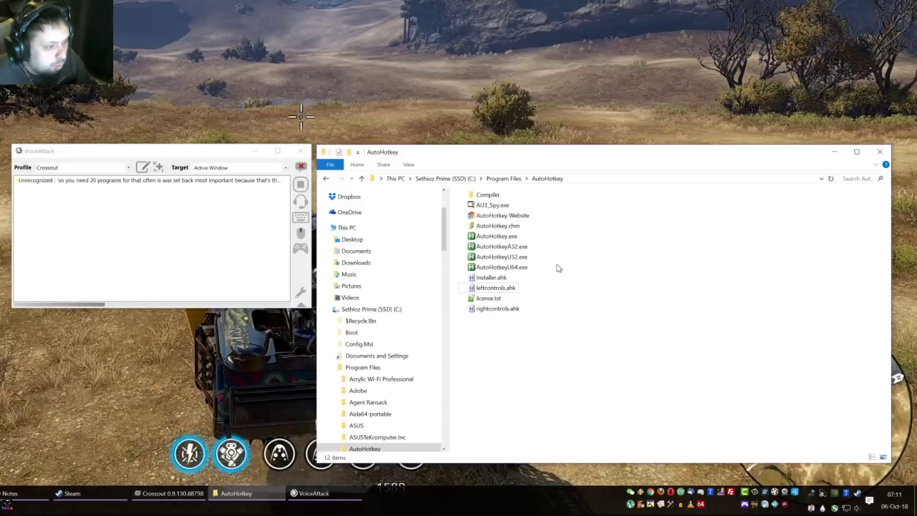
# Look over the available VoiceAttack profiles, keeping the Crossout profile selected.
pyautogui.moveTo(59, 159)
pyautogui.mouseDown()
pyautogui.moveTo(49, 158)
pyautogui.moveTo(61, 159)
pyautogui.mouseUp()
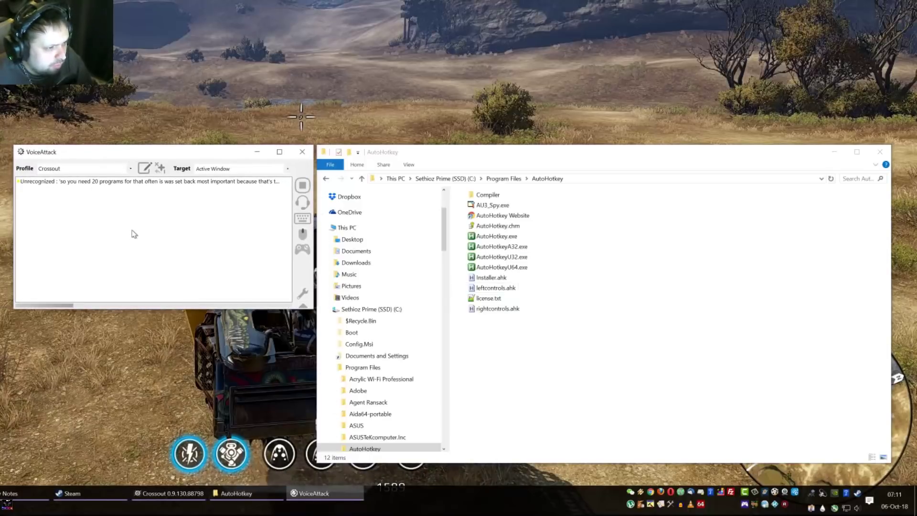
pyautogui.click(78, 170)
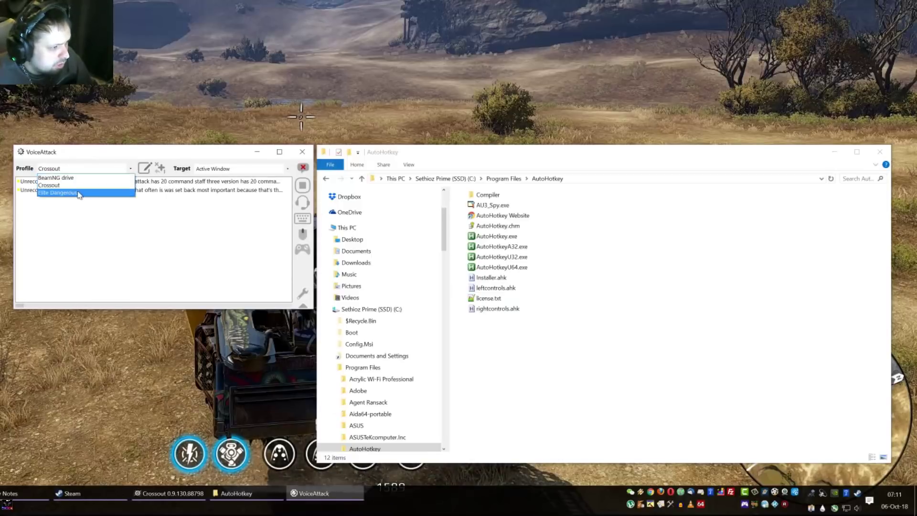
pyautogui.click(94, 153)
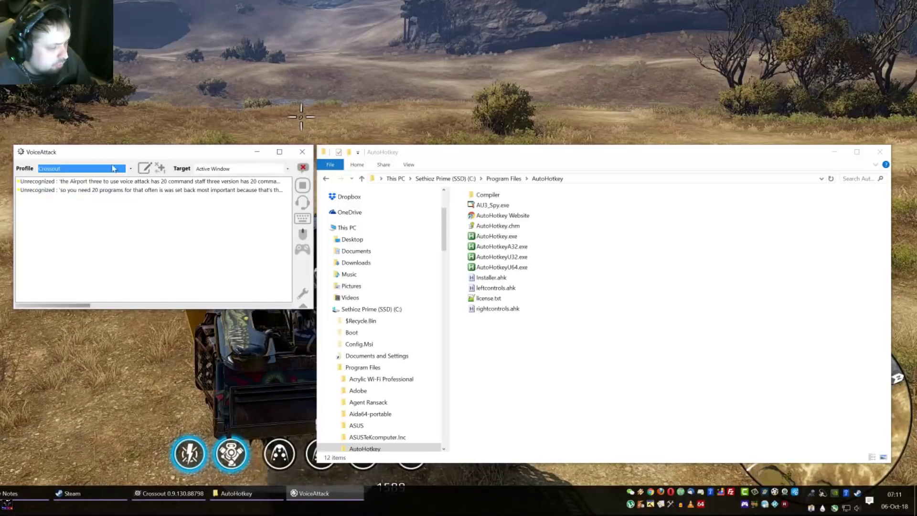
pyautogui.click(123, 220)
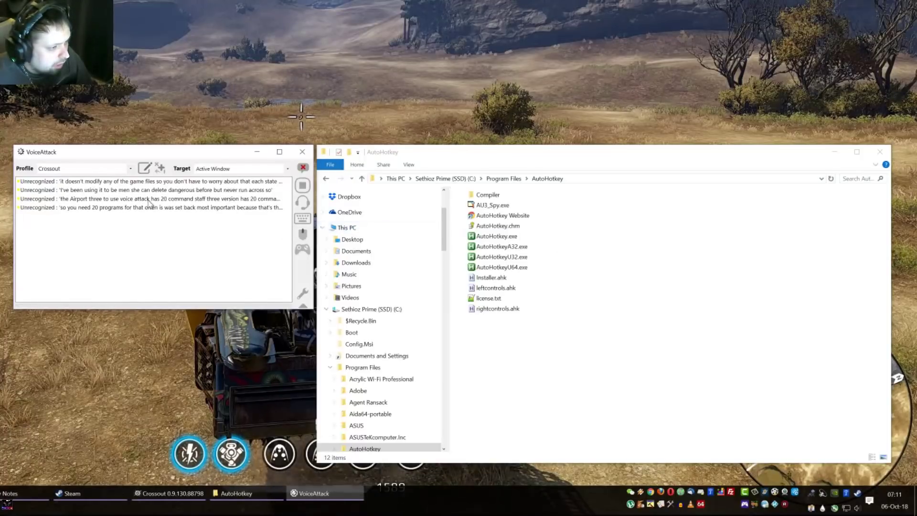
# Open the Crossout profile for editing and look over its webcam, watch out and toggle interface commands.
pyautogui.click(145, 171)
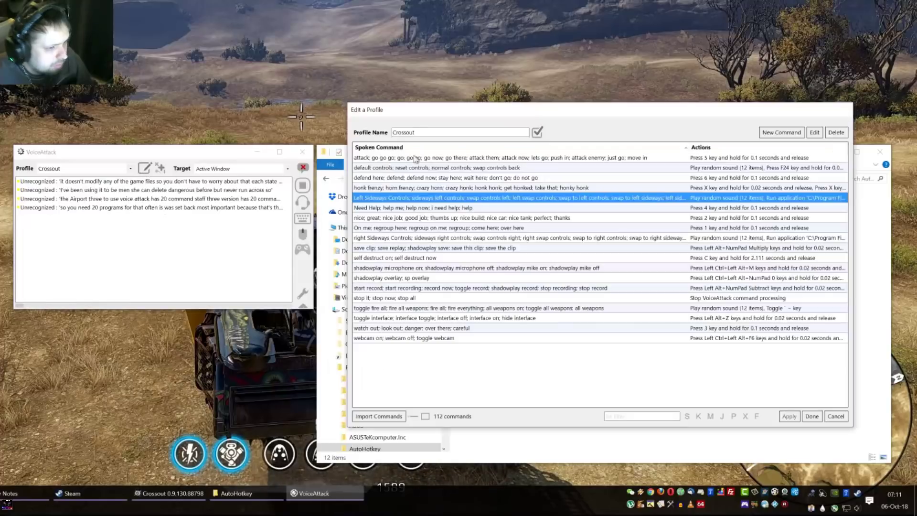
pyautogui.moveTo(485, 115); pyautogui.dragTo(263, 86)
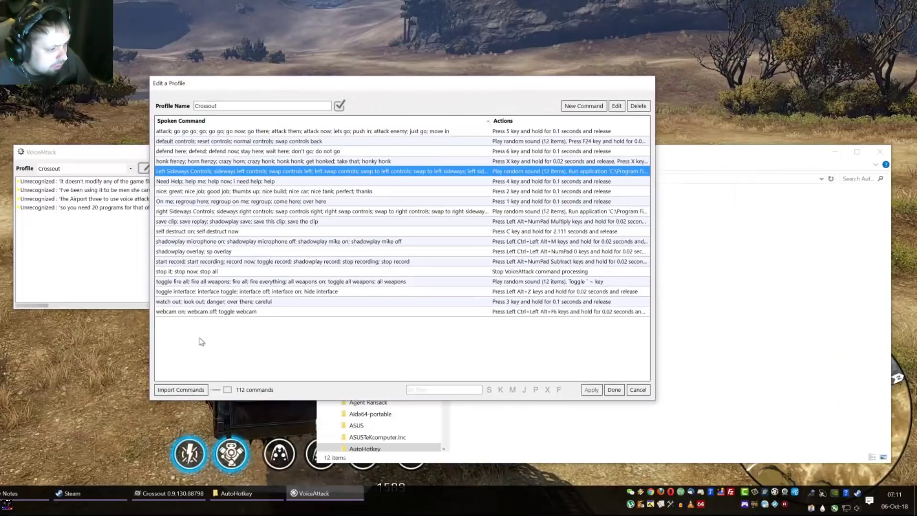
pyautogui.click(201, 312)
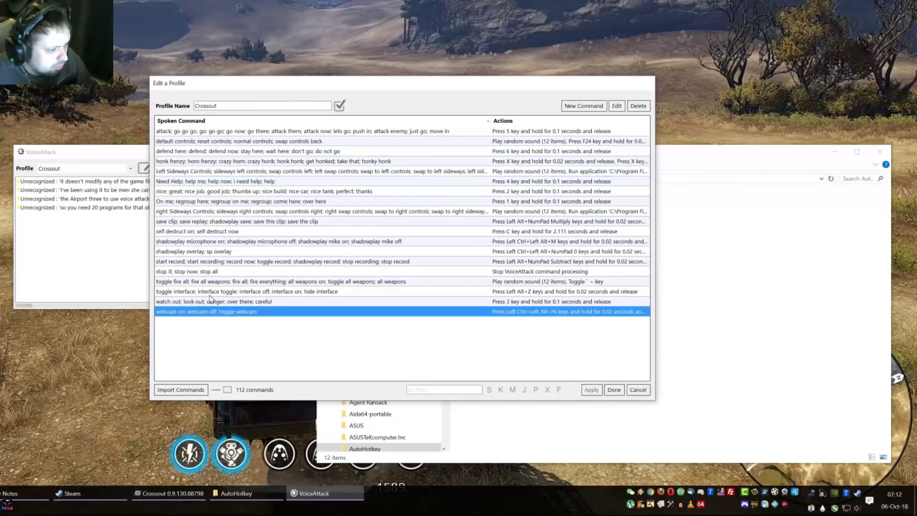
pyautogui.click(212, 301)
pyautogui.click(219, 291)
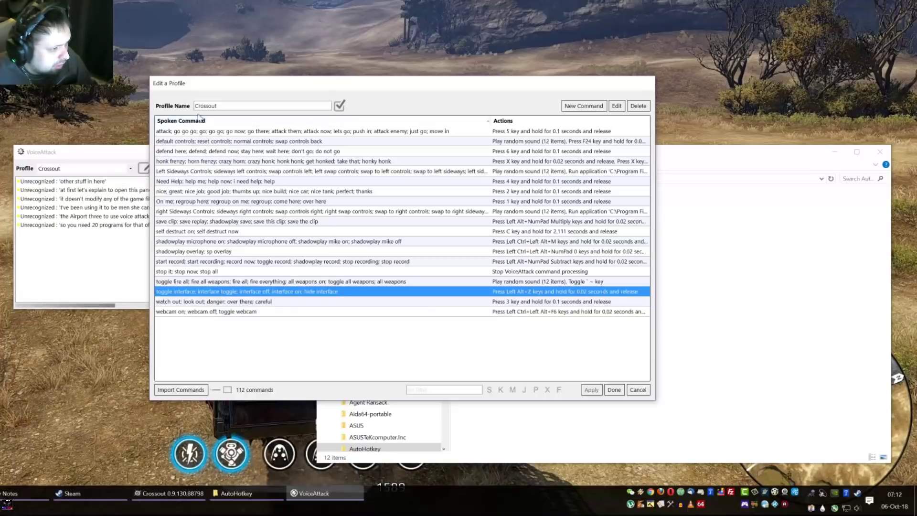
# Open the attack command for editing and highlight the first phrases among its spoken triggers.
pyautogui.click(192, 132)
pyautogui.doubleClick(192, 133)
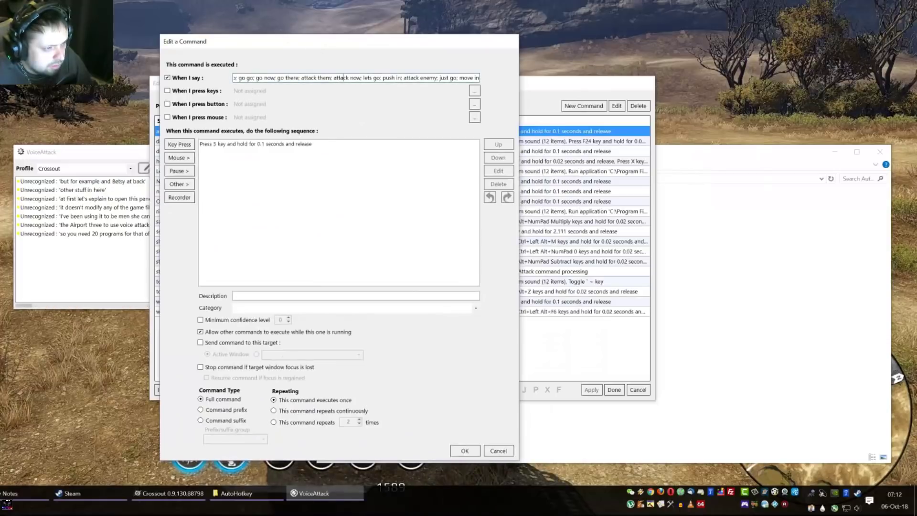
pyautogui.moveTo(254, 77); pyautogui.dragTo(168, 92)
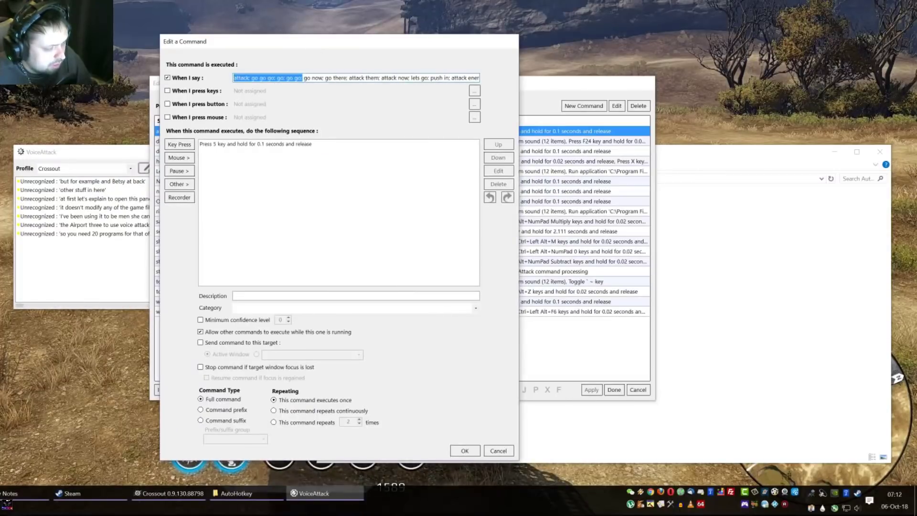
# Look through the attack command's remaining spoken triggers and its key press action, and close it without saving.
pyautogui.click(312, 78)
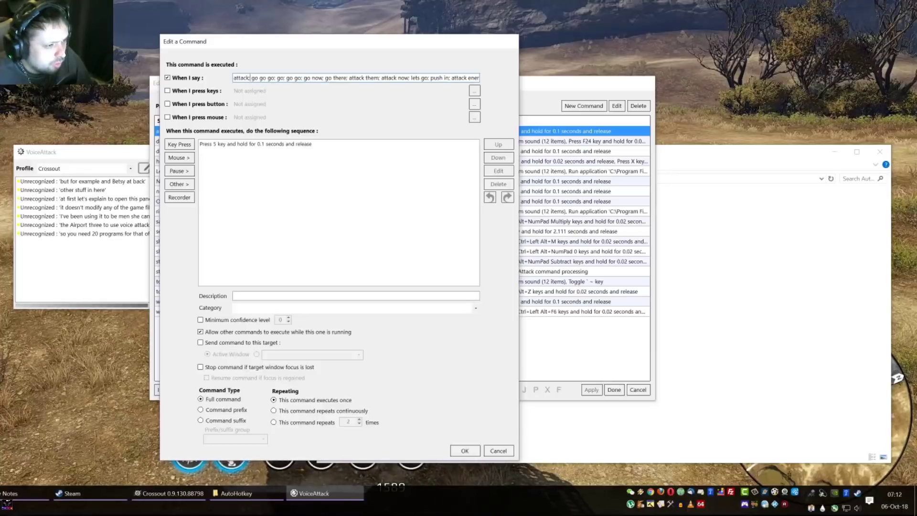
pyautogui.moveTo(295, 77); pyautogui.dragTo(482, 78)
pyautogui.click(393, 78)
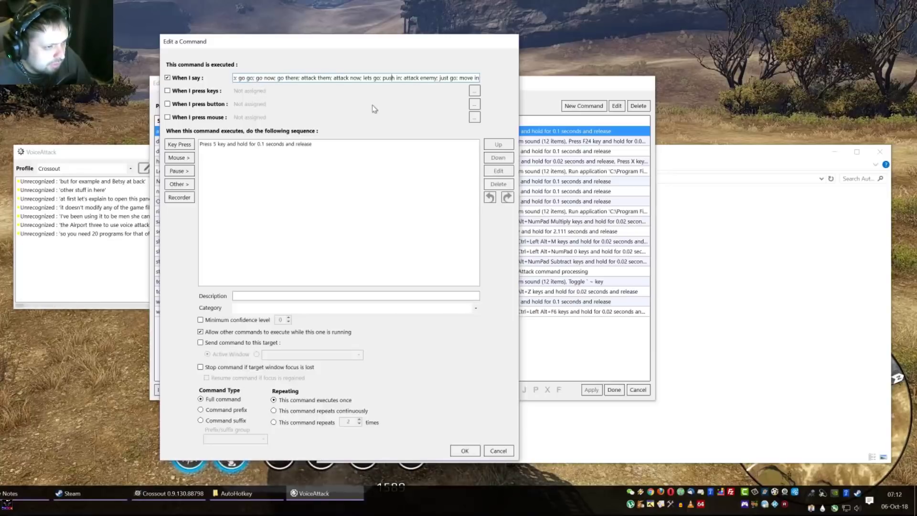
pyautogui.click(215, 145)
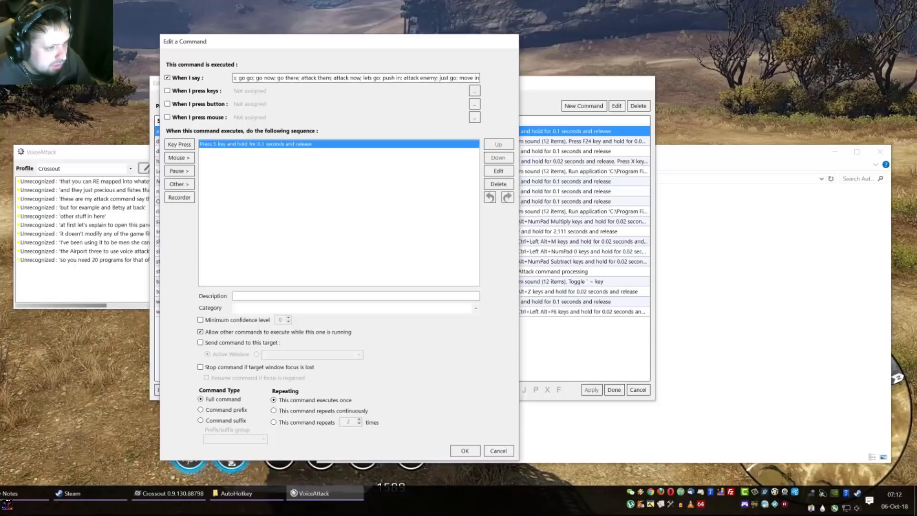
pyautogui.click(406, 78)
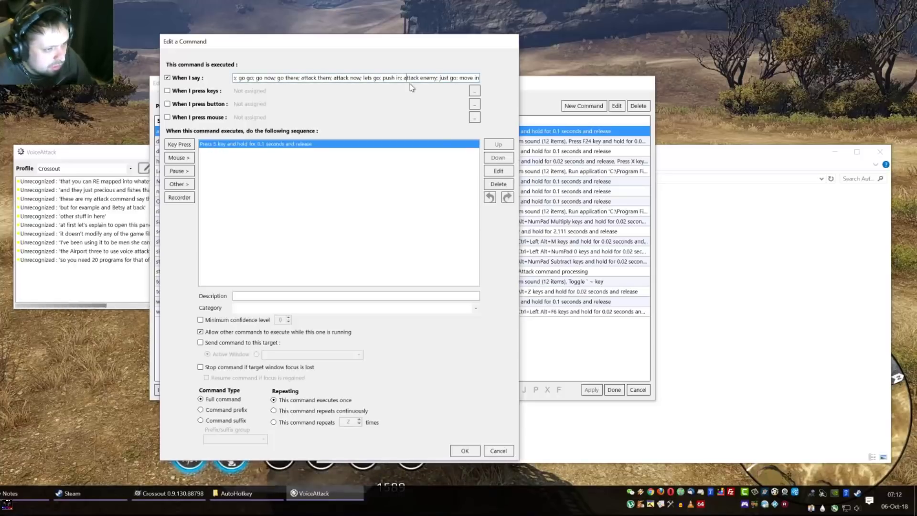
pyautogui.click(499, 451)
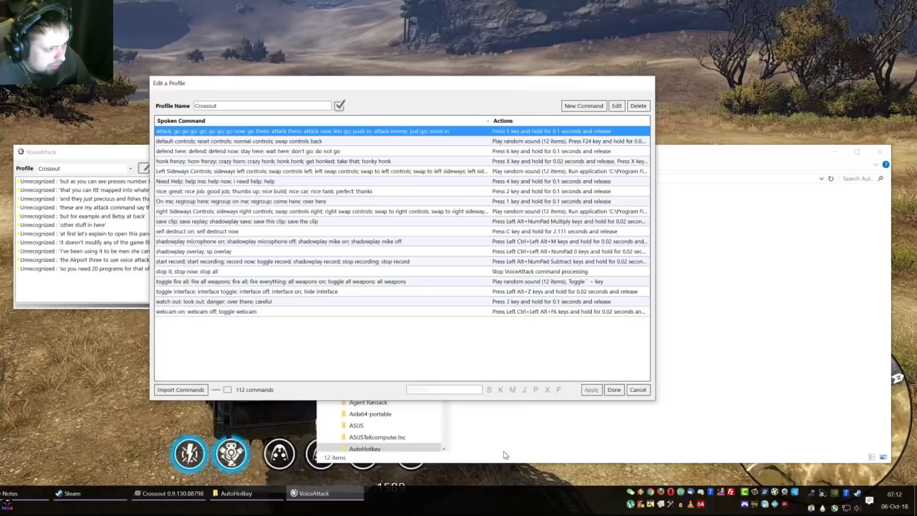
# Start a new command in the Crossout profile and add a press-and-release action for the 5 key.
pyautogui.click(564, 107)
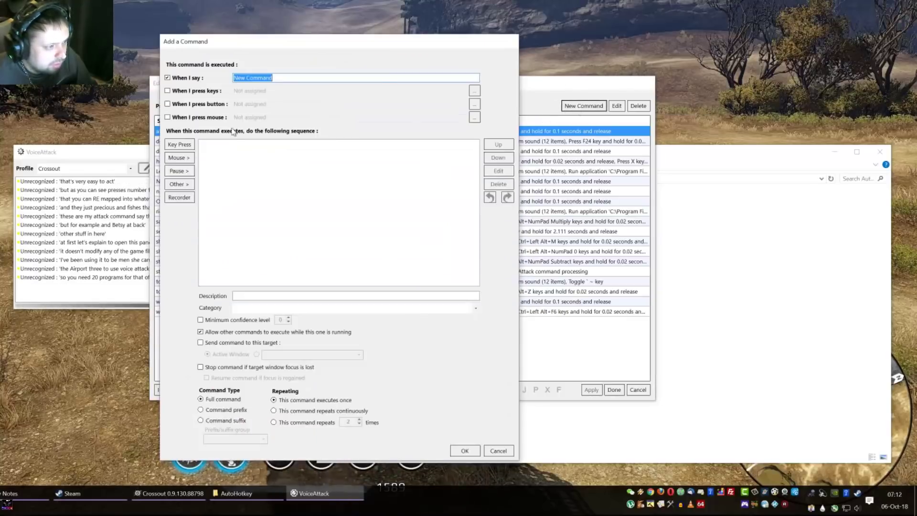
pyautogui.click(189, 145)
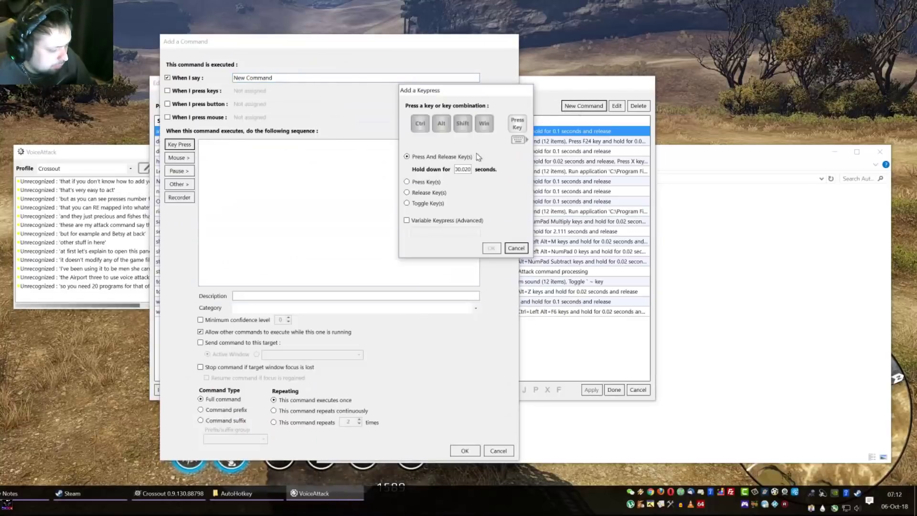
pyautogui.press('5')
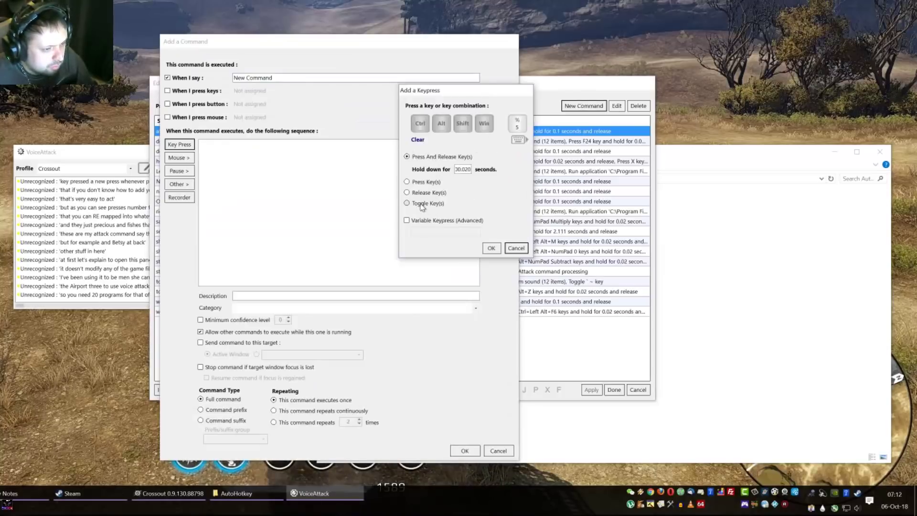
pyautogui.click(491, 248)
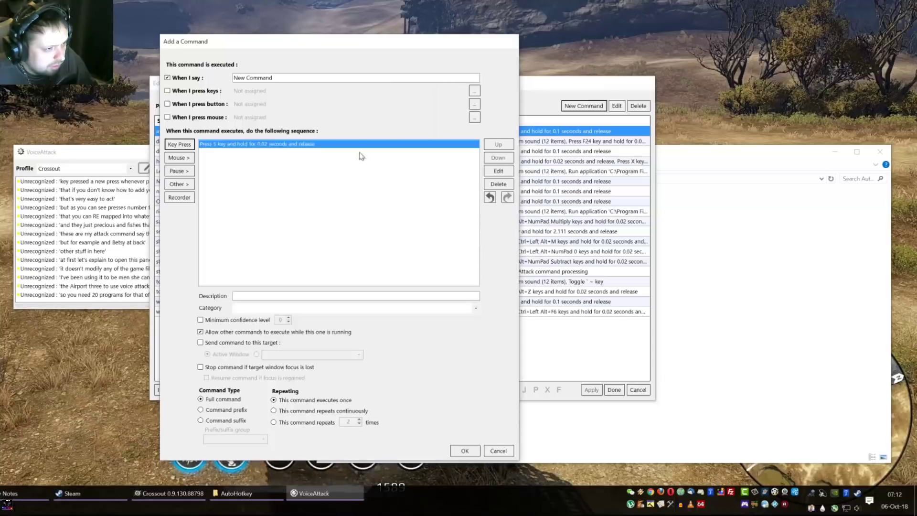
# Enter "attack; go go go; push in" as the new command's spoken triggers, and discard the command.
pyautogui.moveTo(285, 78); pyautogui.dragTo(230, 80)
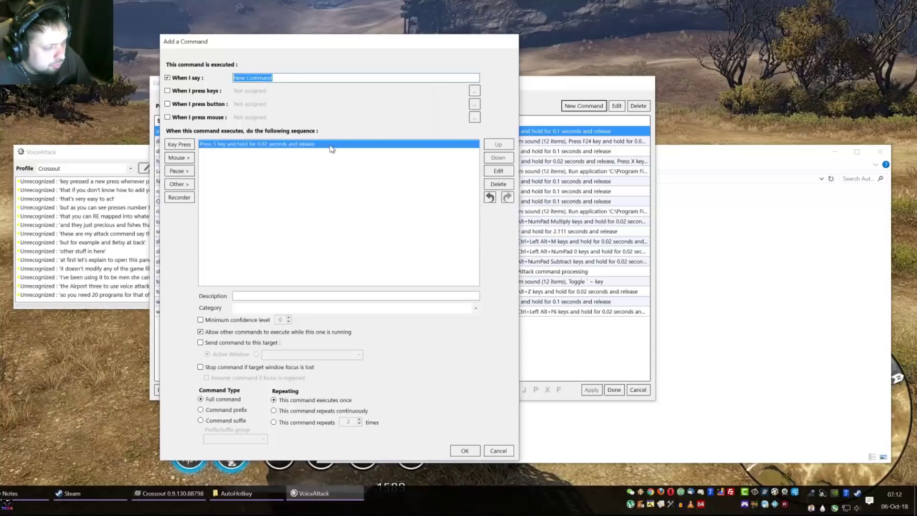
pyautogui.write('attack')
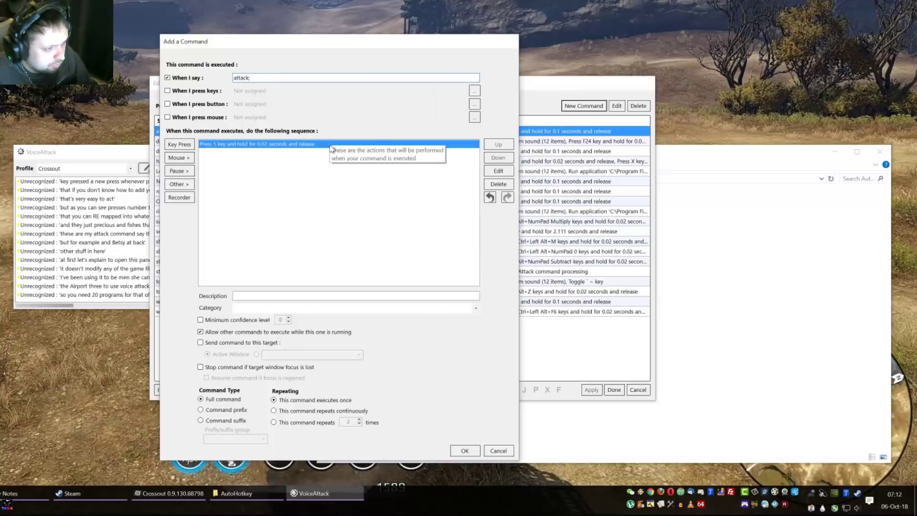
pyautogui.write('acic g')
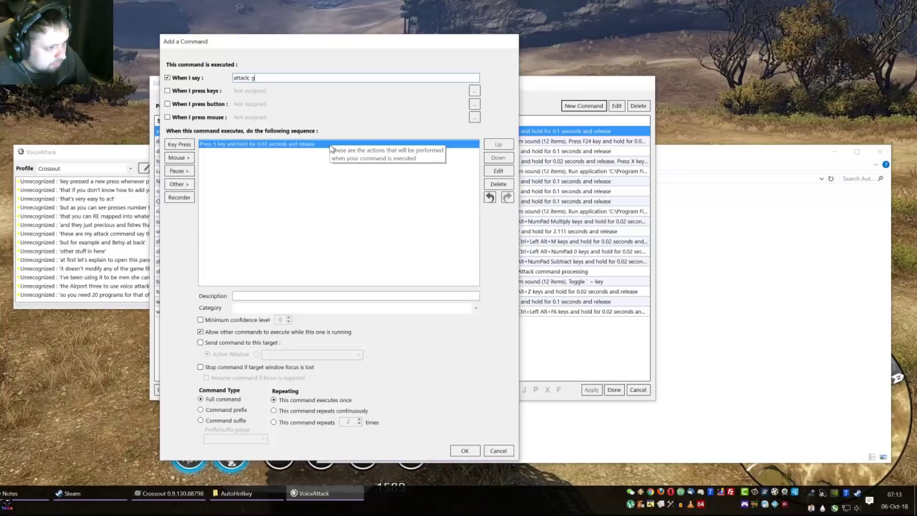
pyautogui.write('o go go; push in')
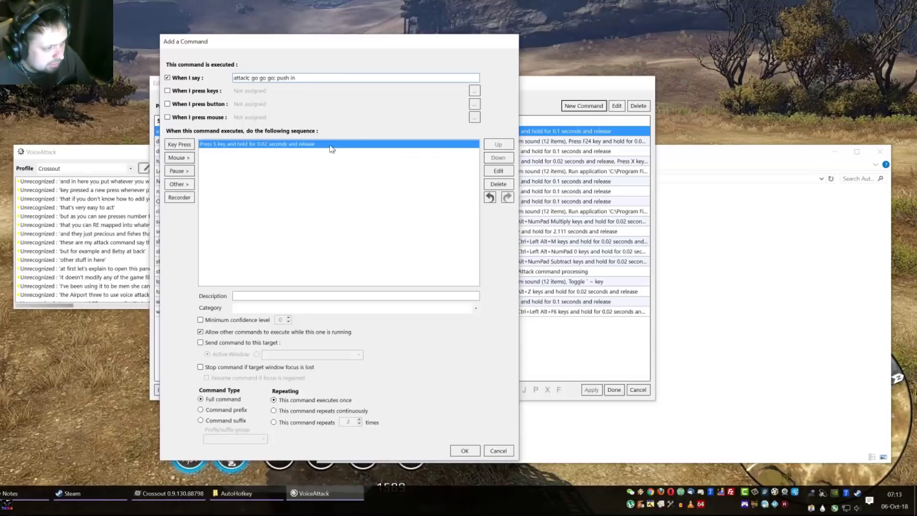
pyautogui.press('BackSpace')
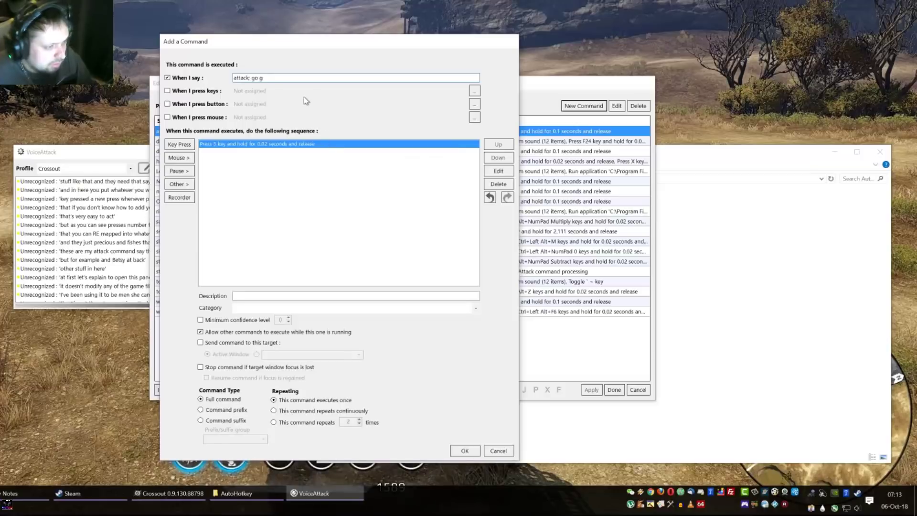
pyautogui.press('Escape')
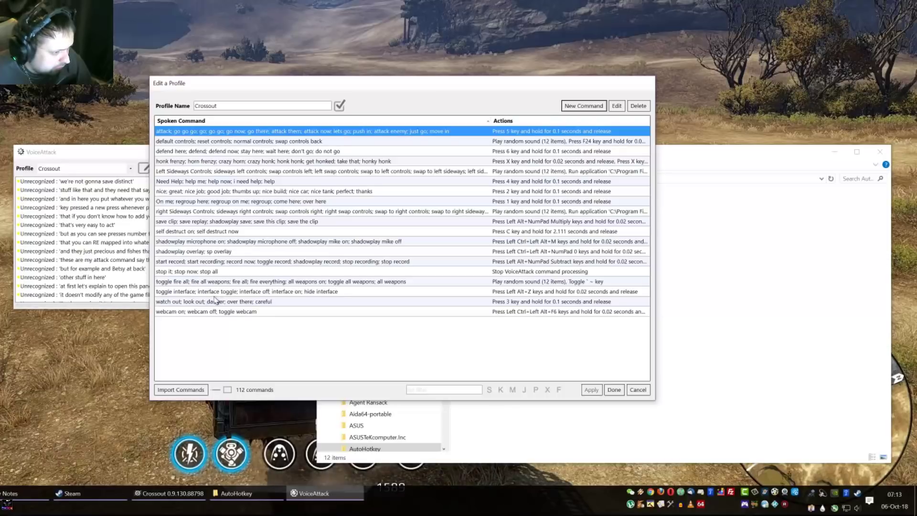
# Open the toggle fire all command and examine its random sound and key toggle actions.
pyautogui.click(200, 283)
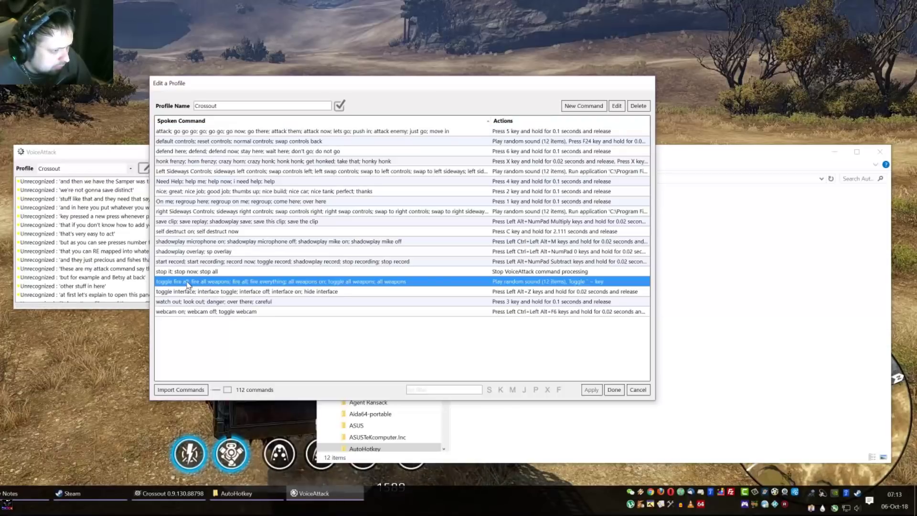
pyautogui.doubleClick(187, 285)
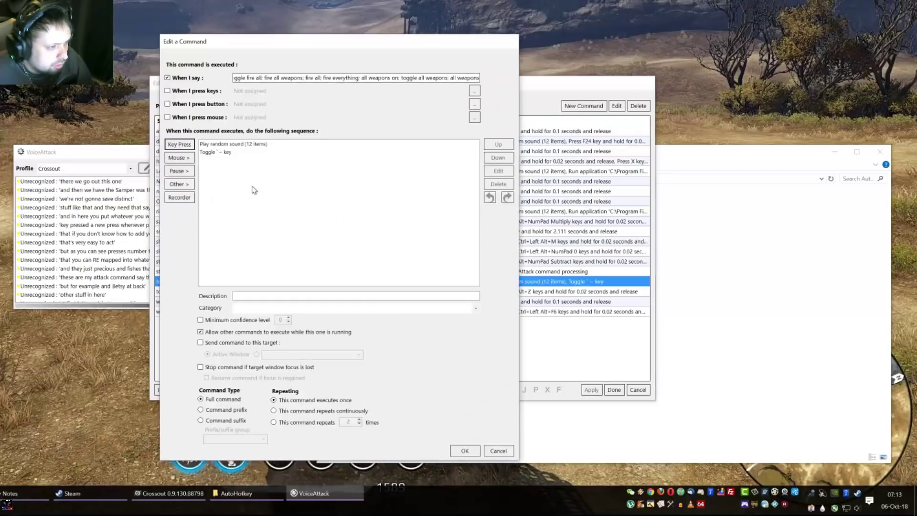
pyautogui.click(212, 145)
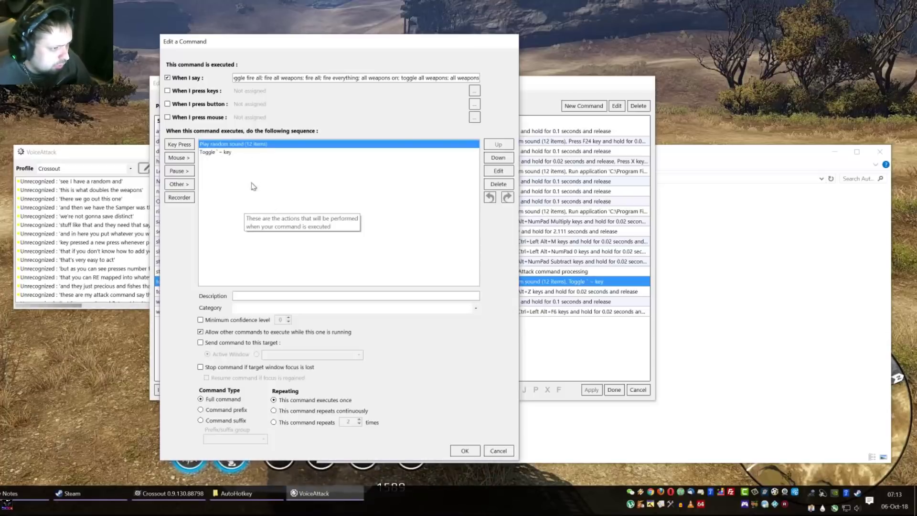
pyautogui.click(223, 153)
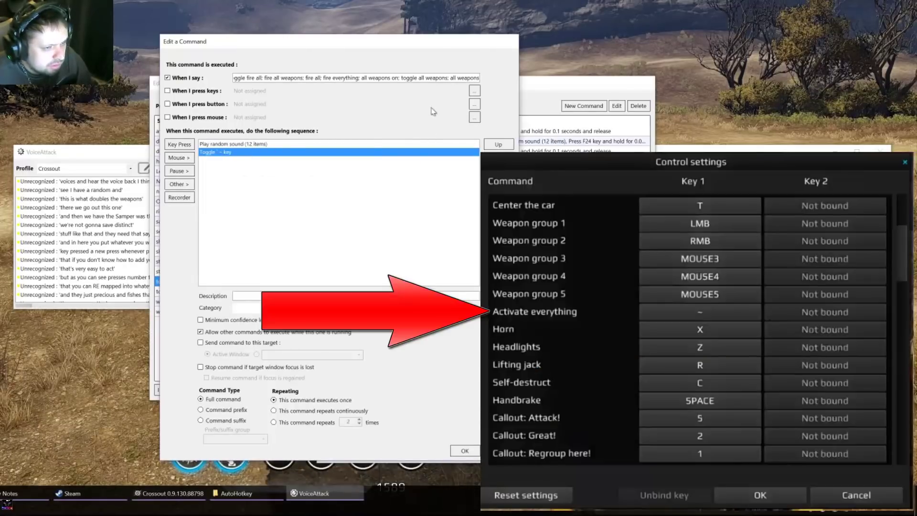
# Try adding a ~ key press with the Toggle Key(s) option to the fire all command, and cancel it.
pyautogui.click(188, 147)
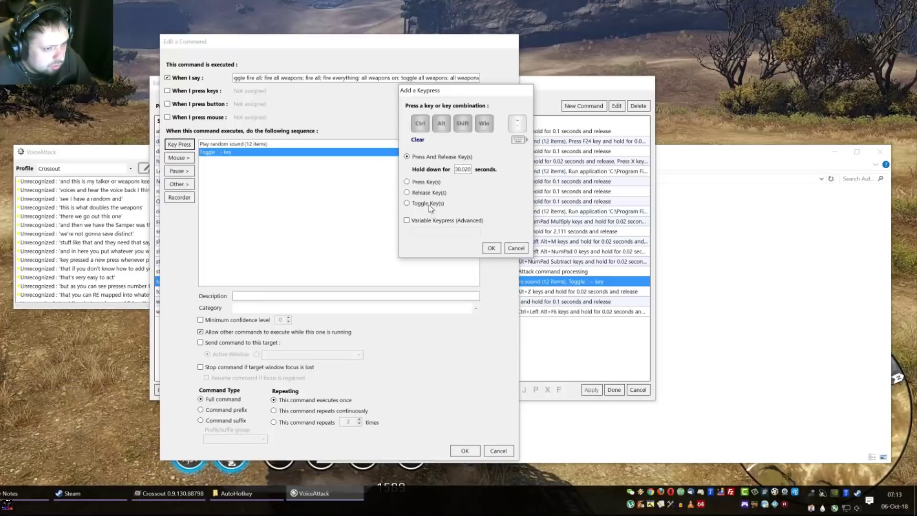
pyautogui.click(429, 204)
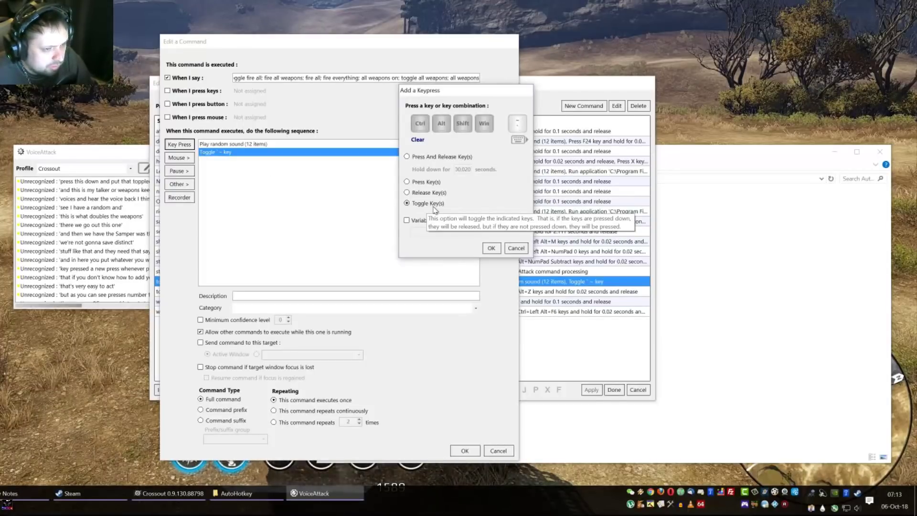
pyautogui.click(517, 249)
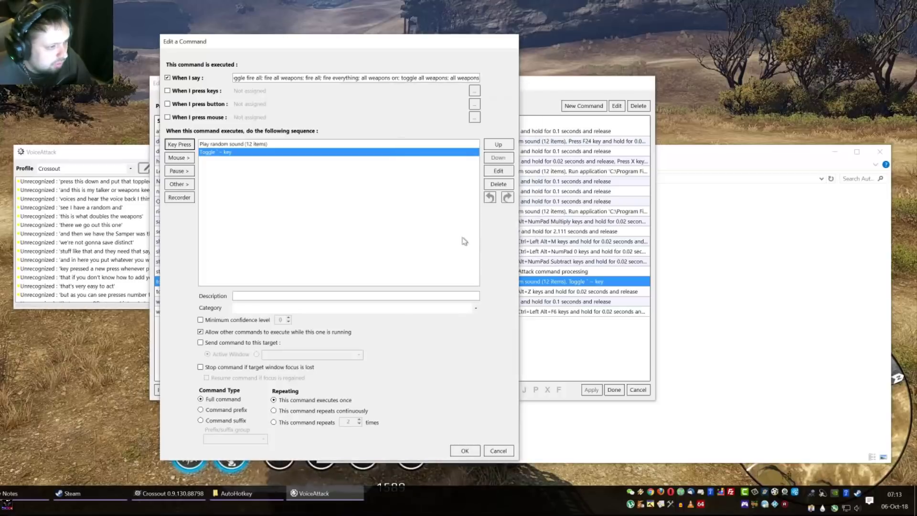
# Examine the settings of the fire all command's existing ~ key toggle, and close the command without changes.
pyautogui.doubleClick(228, 158)
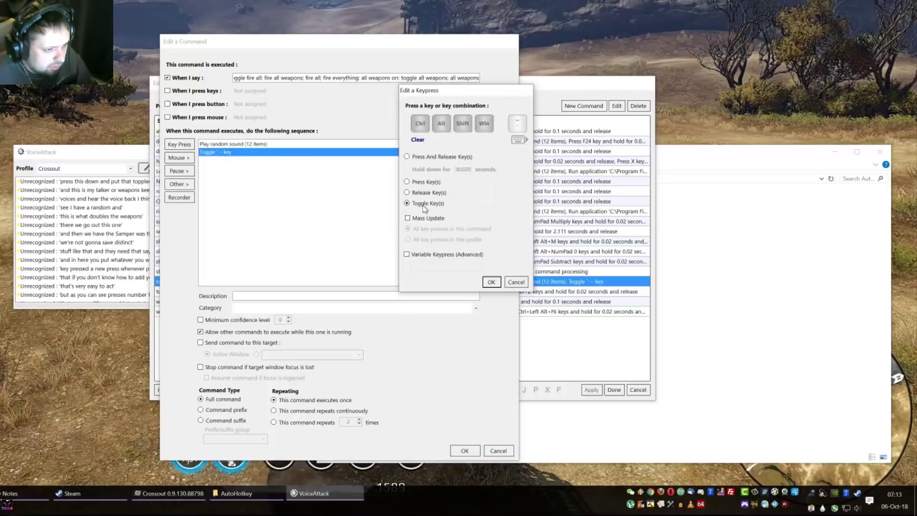
pyautogui.click(519, 140)
pyautogui.click(647, 133)
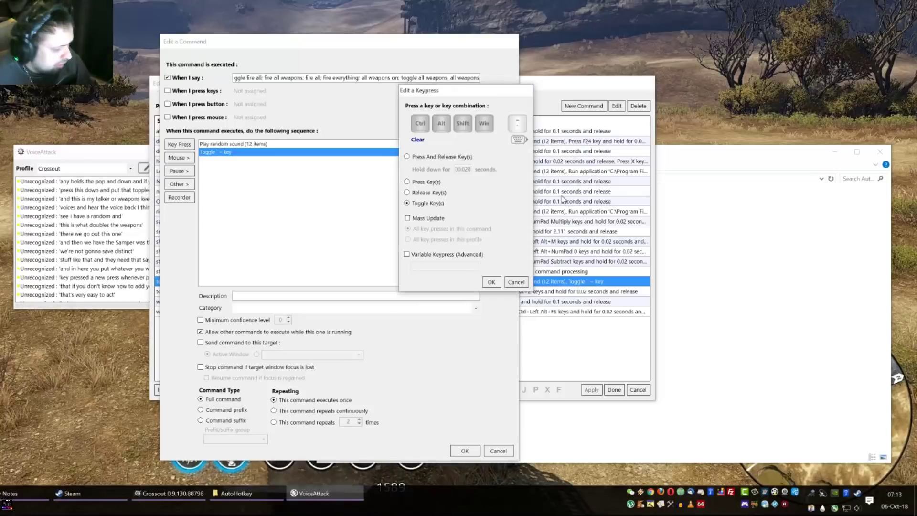
pyautogui.click(516, 282)
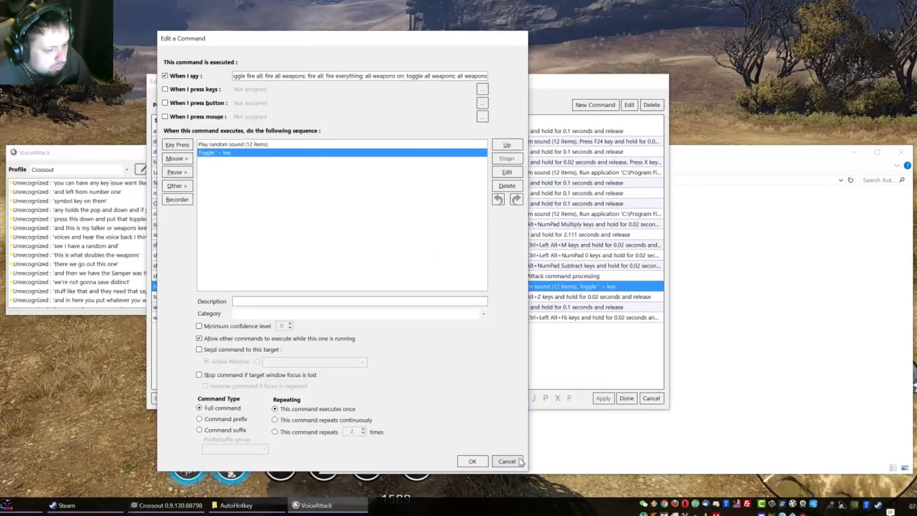
pyautogui.click(519, 461)
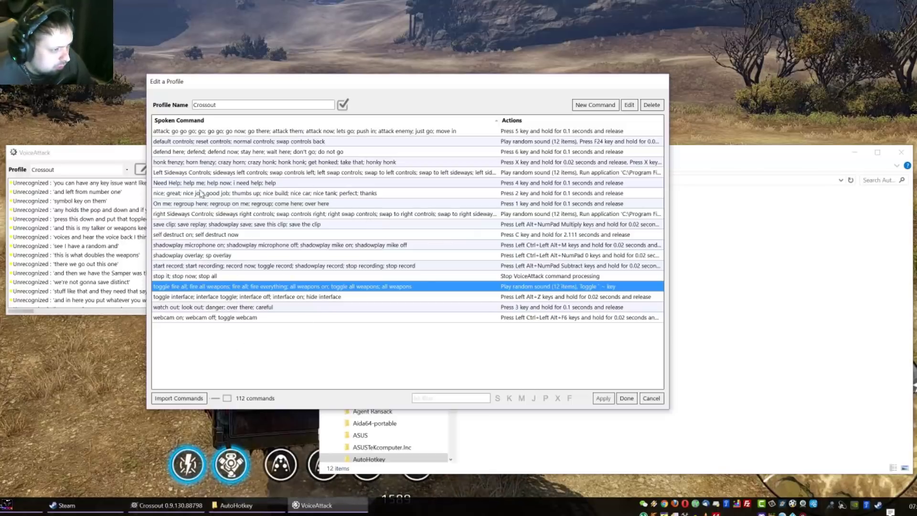
# Open the Left Sideways Controls command and look through its full list of spoken triggers.
pyautogui.doubleClick(180, 175)
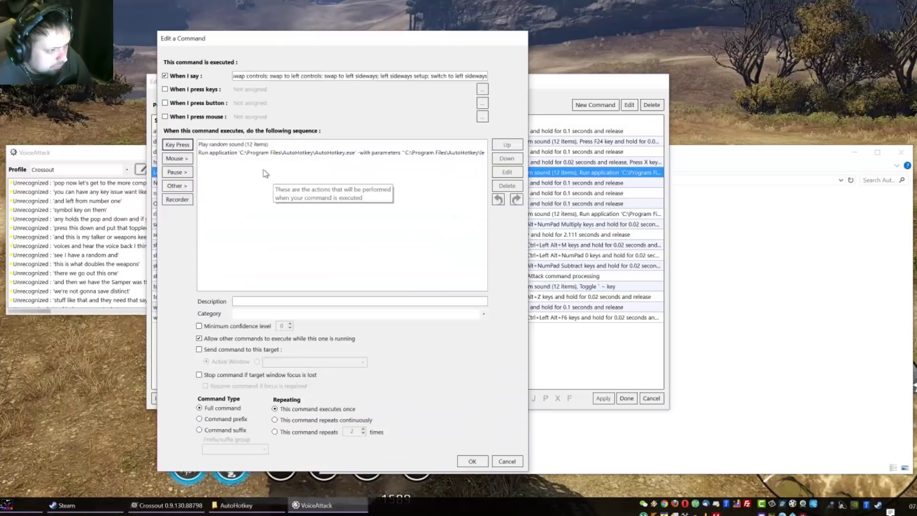
pyautogui.click(285, 76)
pyautogui.hotkey('ctrl', 'a')
pyautogui.click(316, 76)
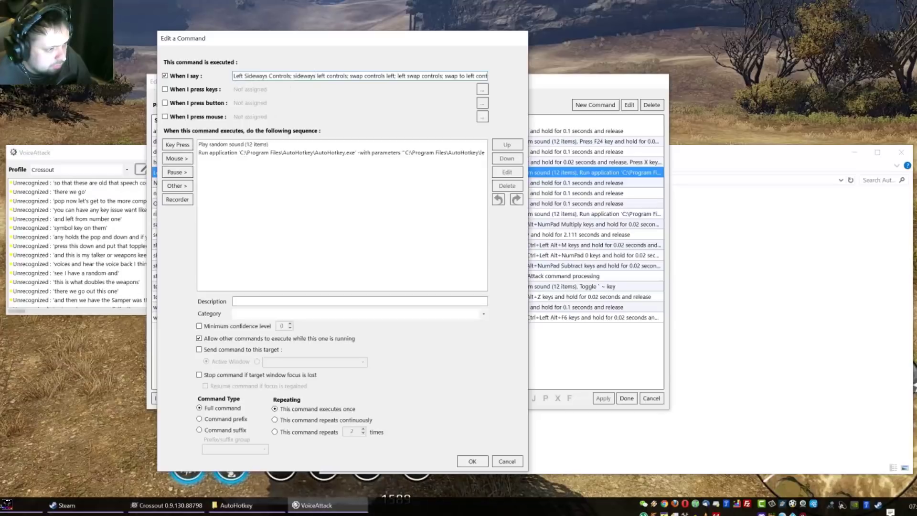
pyautogui.moveTo(353, 75); pyautogui.dragTo(488, 76)
pyautogui.click(423, 76)
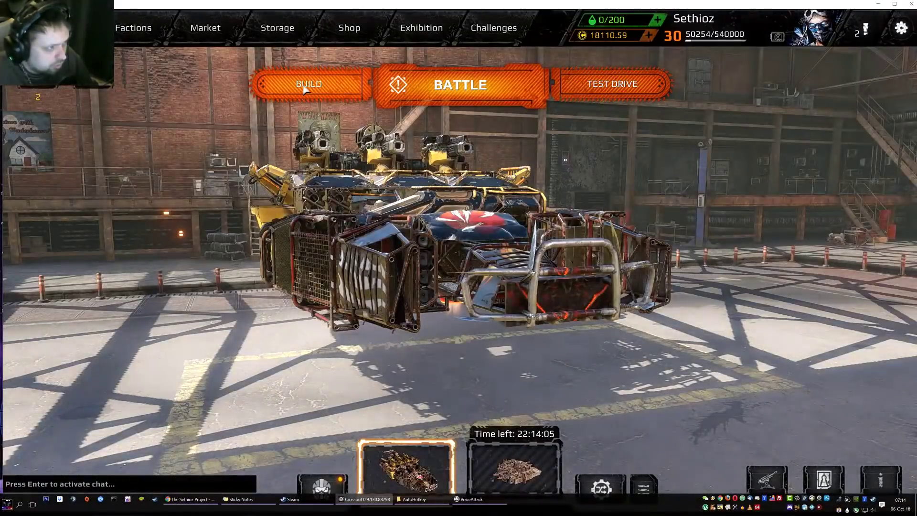
# Switch to the Crossout garage and view the current vehicle in build mode.
pyautogui.click(305, 88)
pyautogui.press('w')
pyautogui.press('space')
pyautogui.press('space')
pyautogui.press('a')
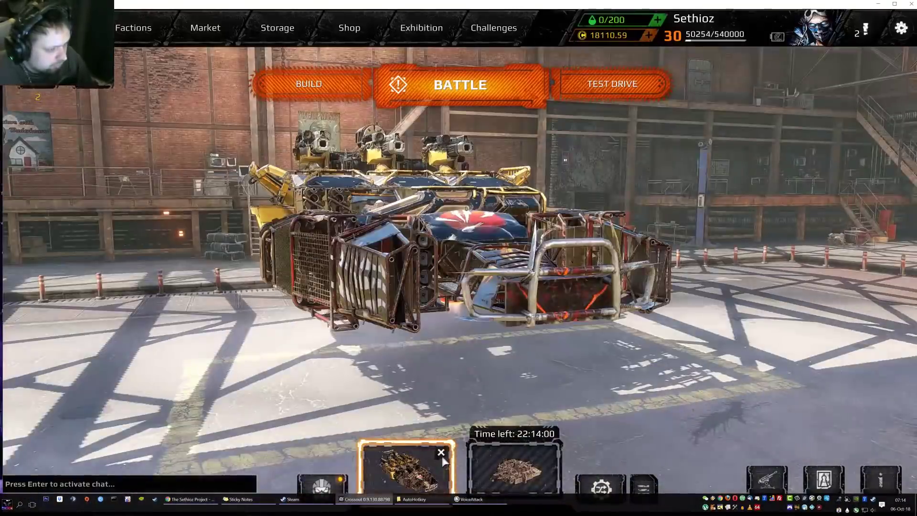
# Disassemble the selected vehicle into storage and enter build mode.
pyautogui.click(441, 453)
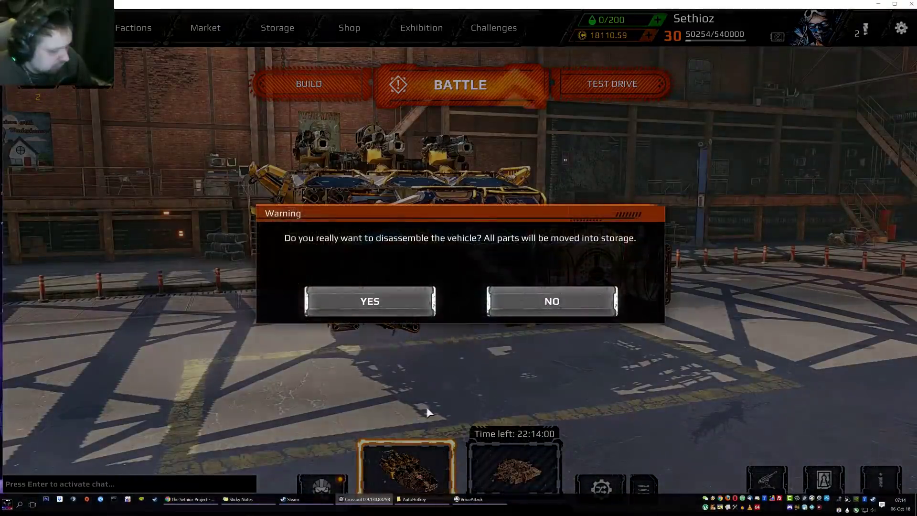
pyautogui.click(389, 300)
pyautogui.click(317, 92)
pyautogui.press('f')
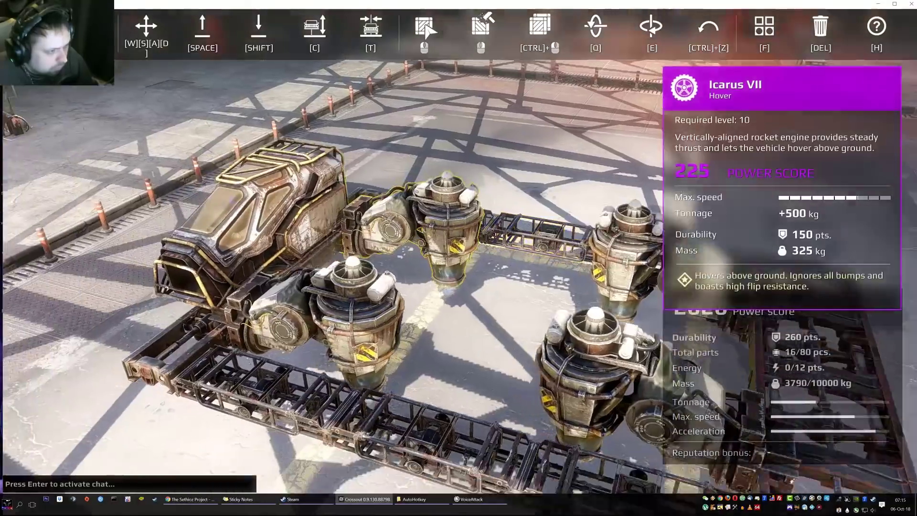
# Inspect the hover frame's layout from above and from several sides in build mode.
pyautogui.press('a')
pyautogui.press('space')
pyautogui.press('w')
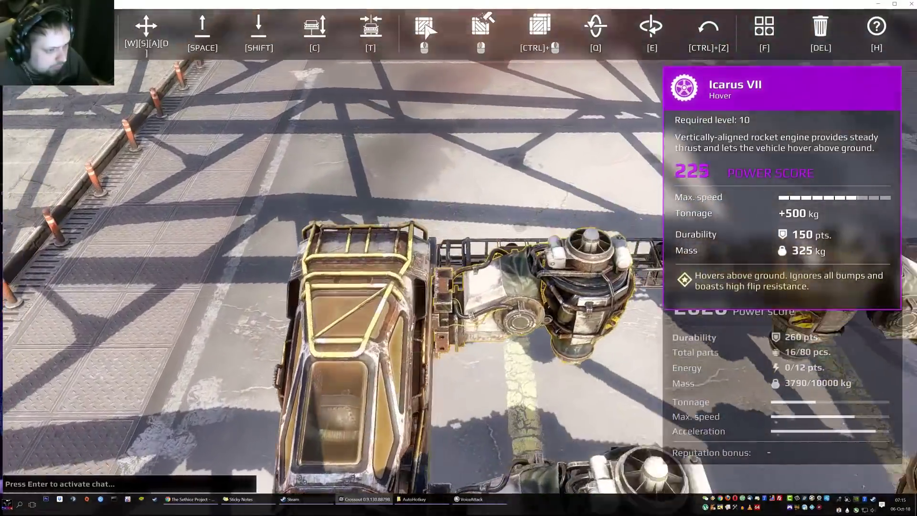
pyautogui.press('s')
pyautogui.press('a')
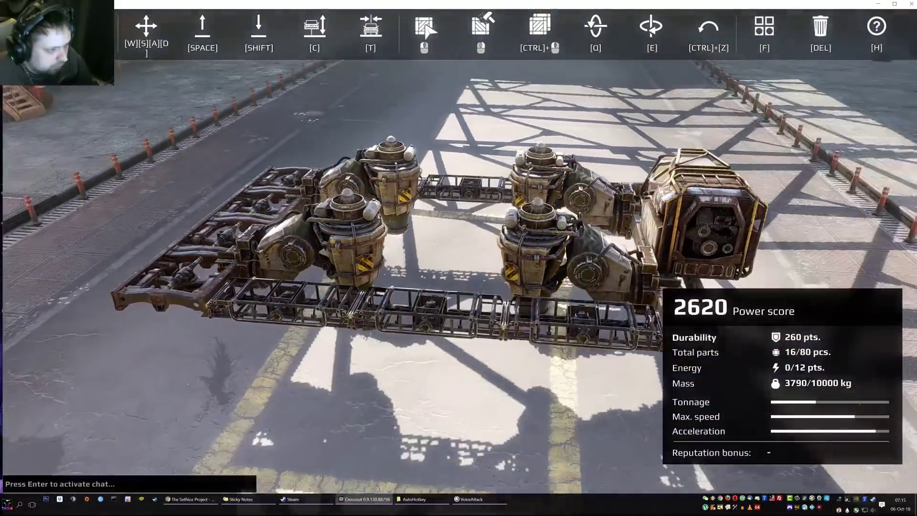
pyautogui.press('shift')
pyautogui.press('space')
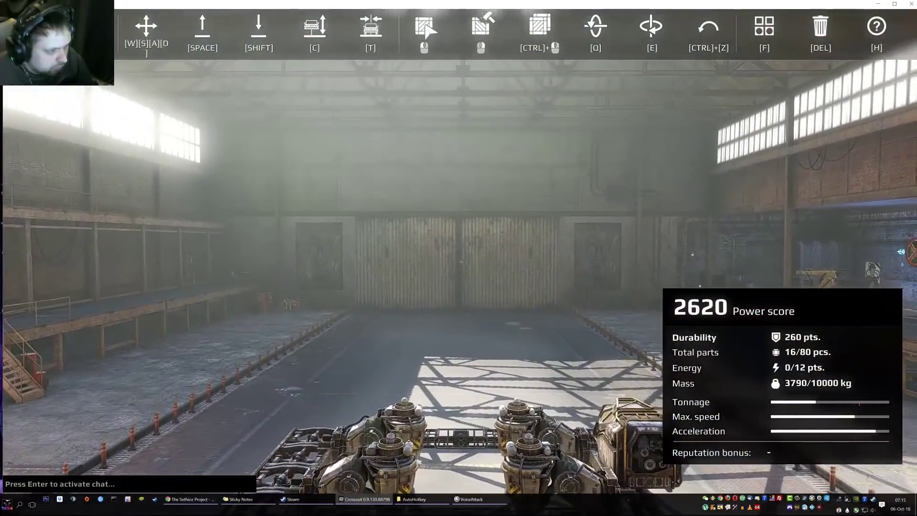
# Test-drive the hover frame inside the garage, moving it forward, backward and sideways to check how it handles.
pyautogui.press('s')
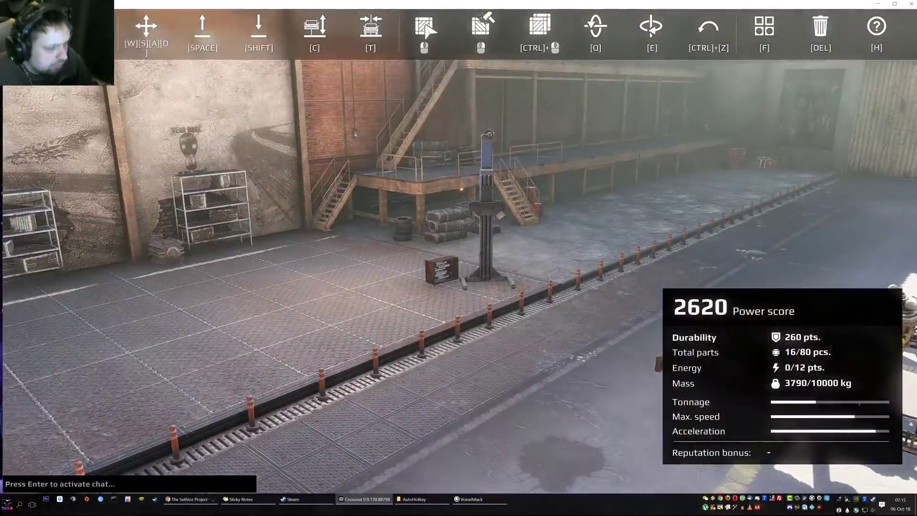
pyautogui.press('space')
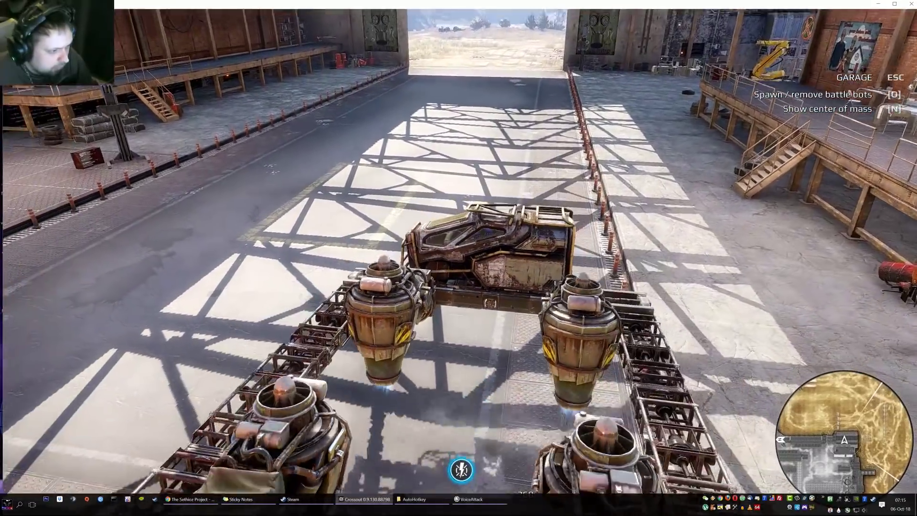
pyautogui.scroll(-3, 462, 222)
pyautogui.press('w')
pyautogui.press('s')
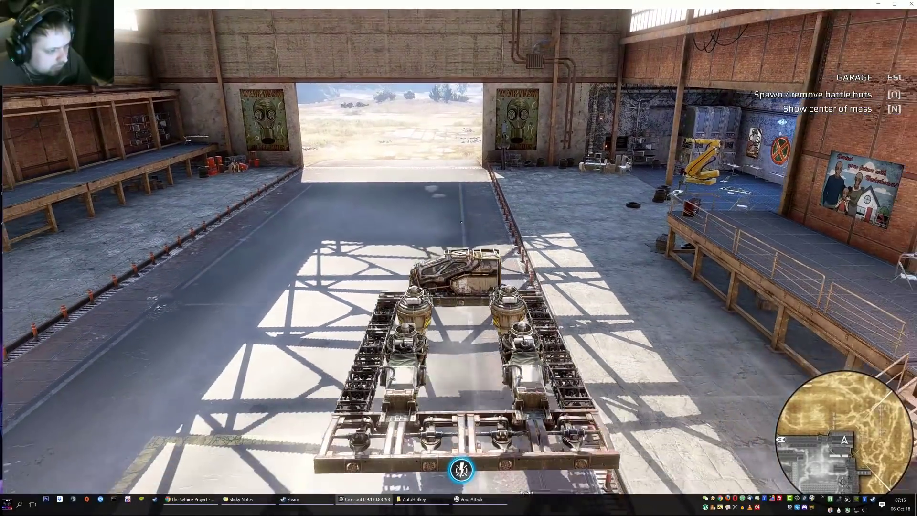
pyautogui.press('d')
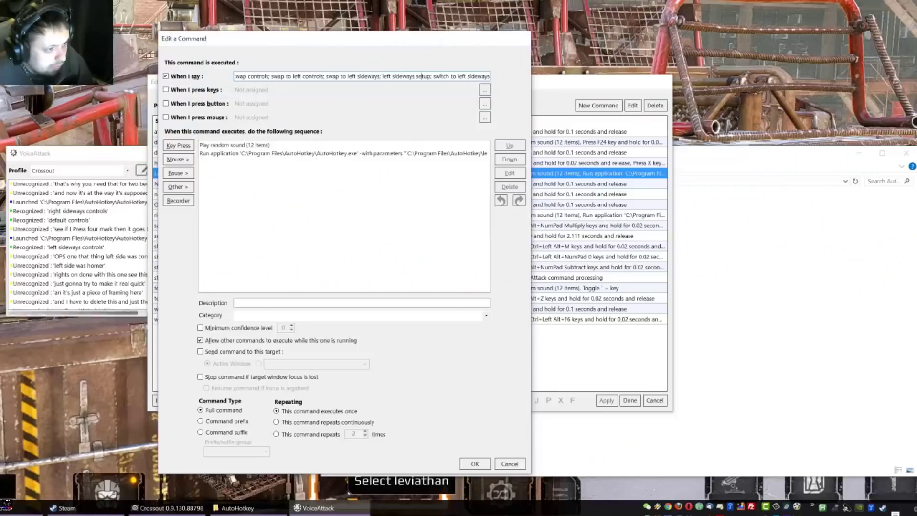
# Close the VoiceAttack command and profile editors without saving, and open leftcontrols.ahk from the AutoHotkey folder in Notepad++.
pyautogui.click(511, 464)
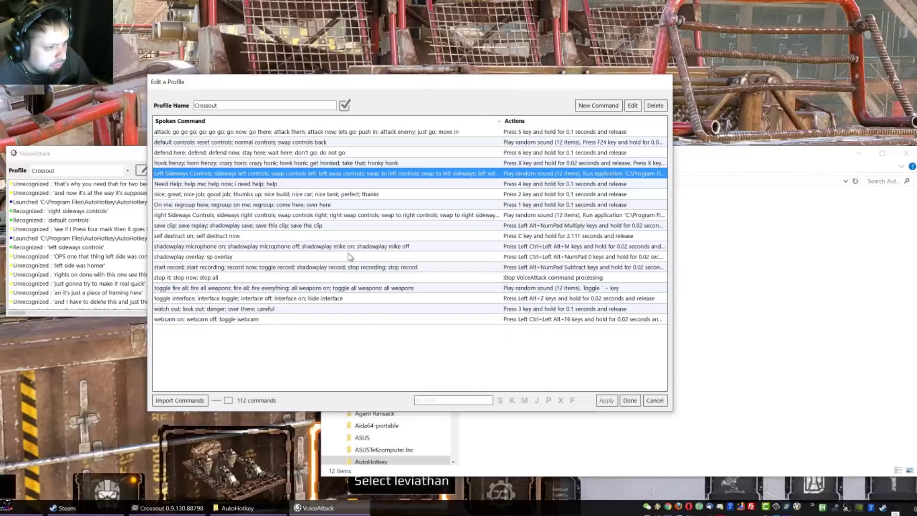
pyautogui.click(654, 401)
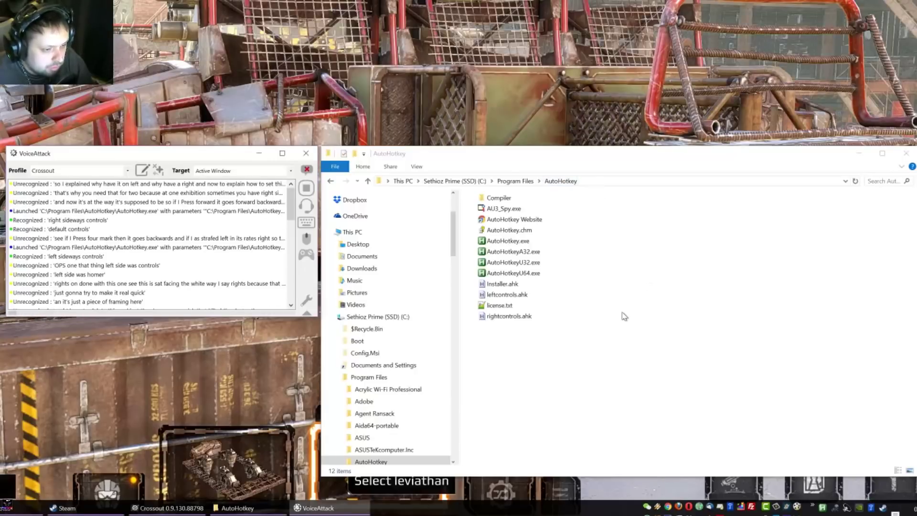
pyautogui.click(508, 316)
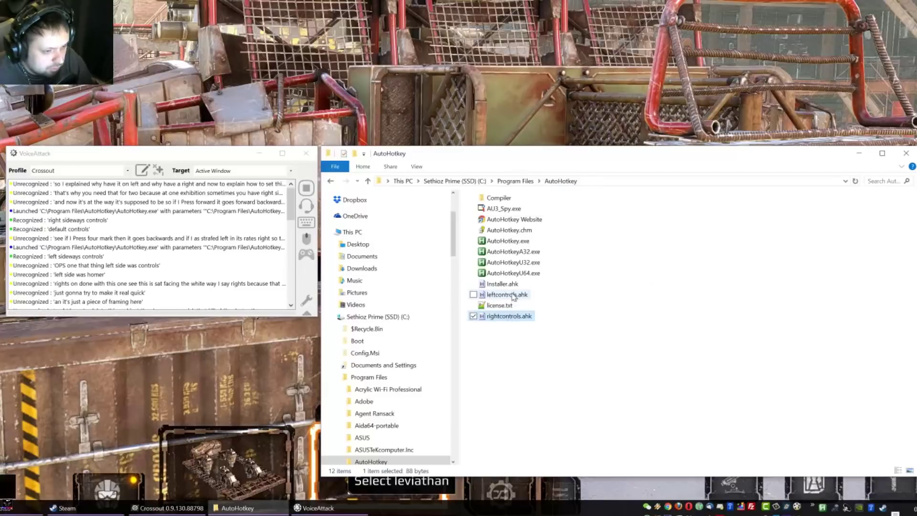
pyautogui.click(514, 295)
pyautogui.click(511, 316)
pyautogui.click(508, 295)
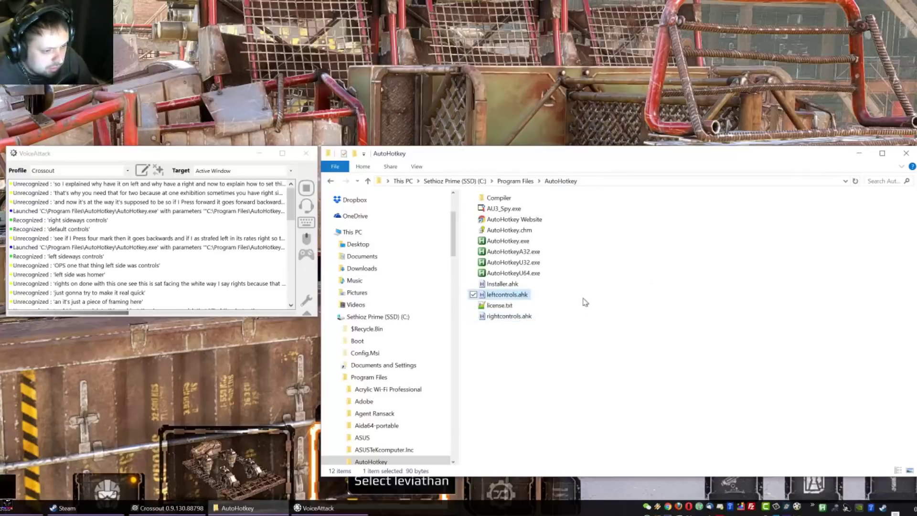
pyautogui.rightClick(508, 296)
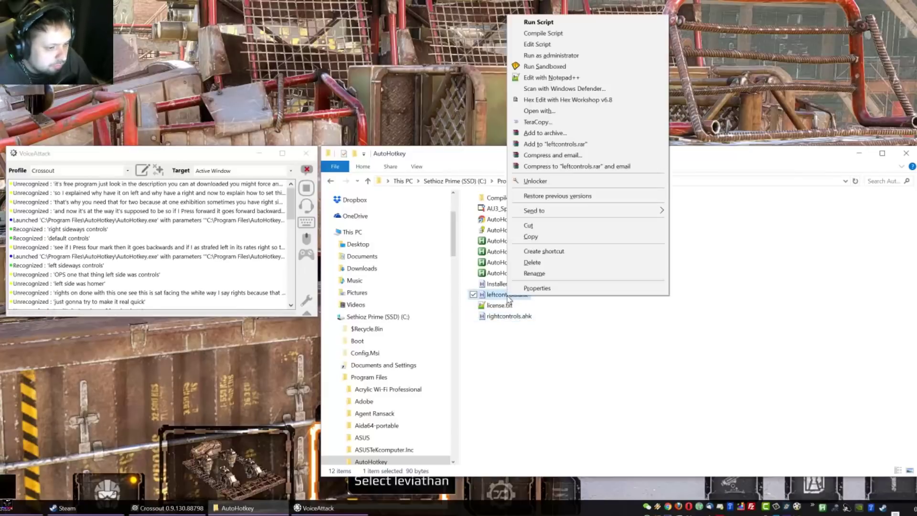
pyautogui.click(563, 78)
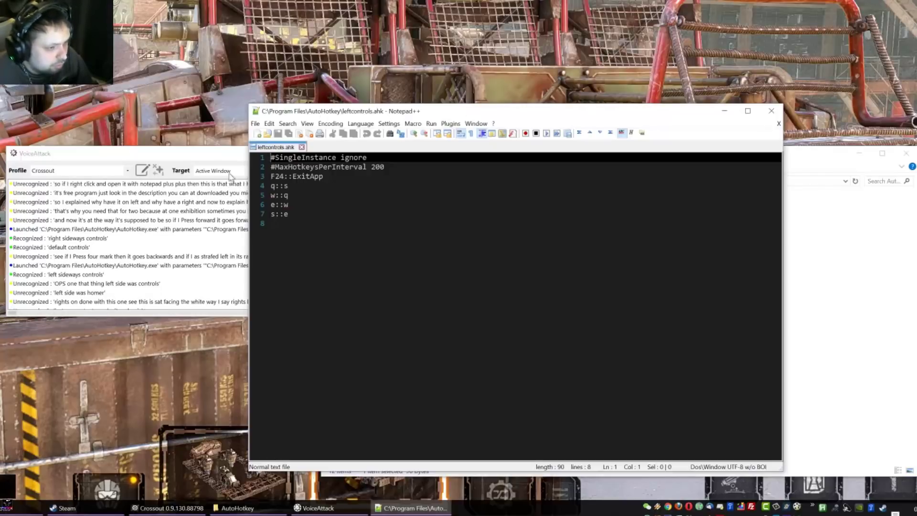
# Examine the whole leftcontrols.ahk script, focusing on the F24::ExitApp line.
pyautogui.hotkey('ctrl', 'a')
pyautogui.click(272, 223)
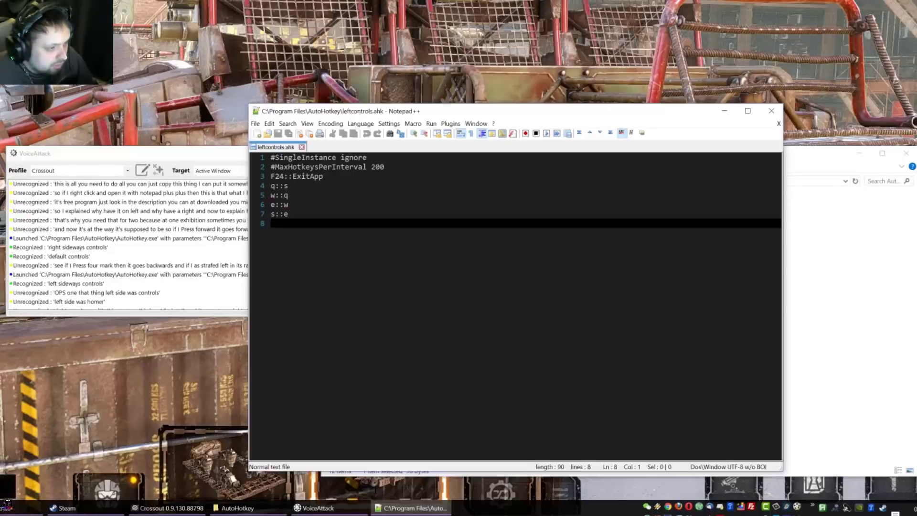
pyautogui.doubleClick(277, 176)
pyautogui.click(324, 176)
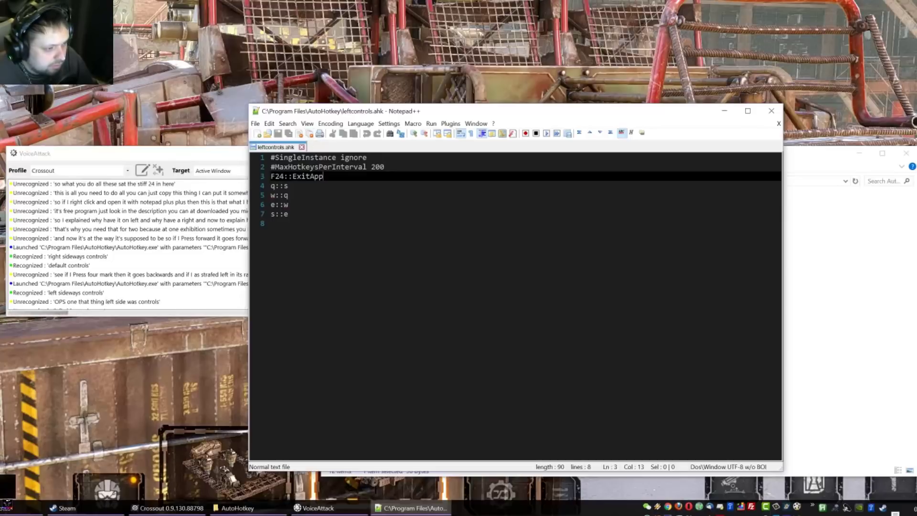
pyautogui.hotkey('shift', 'Home')
pyautogui.click(324, 177)
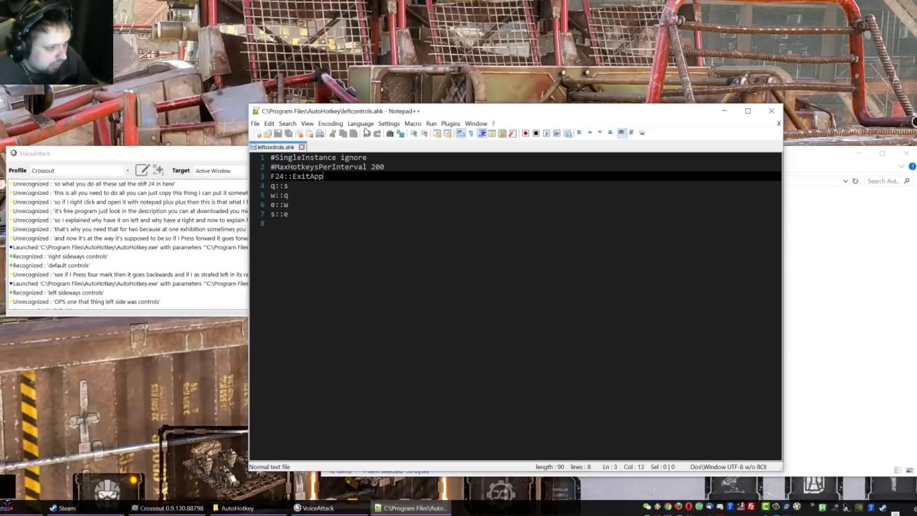
pyautogui.moveTo(378, 117); pyautogui.dragTo(343, 115)
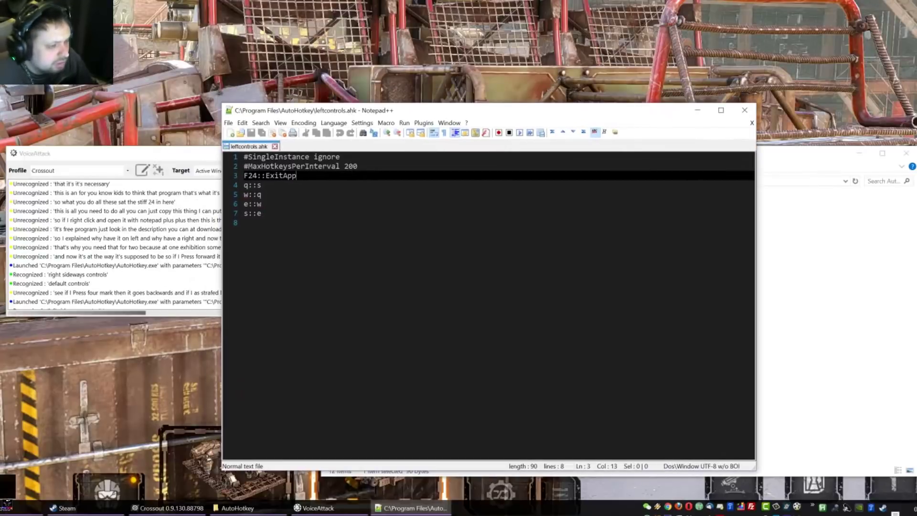
pyautogui.moveTo(302, 177); pyautogui.dragTo(253, 177)
pyautogui.press('End')
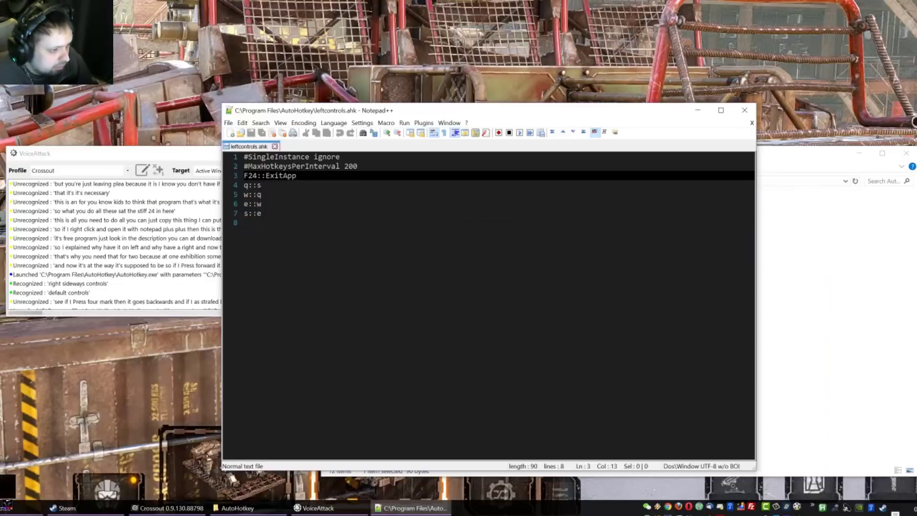
# Review the key remap lines from q::s to s::e in leftcontrols.ahk and close the file.
pyautogui.moveTo(245, 185); pyautogui.dragTo(249, 185)
pyautogui.click(262, 186)
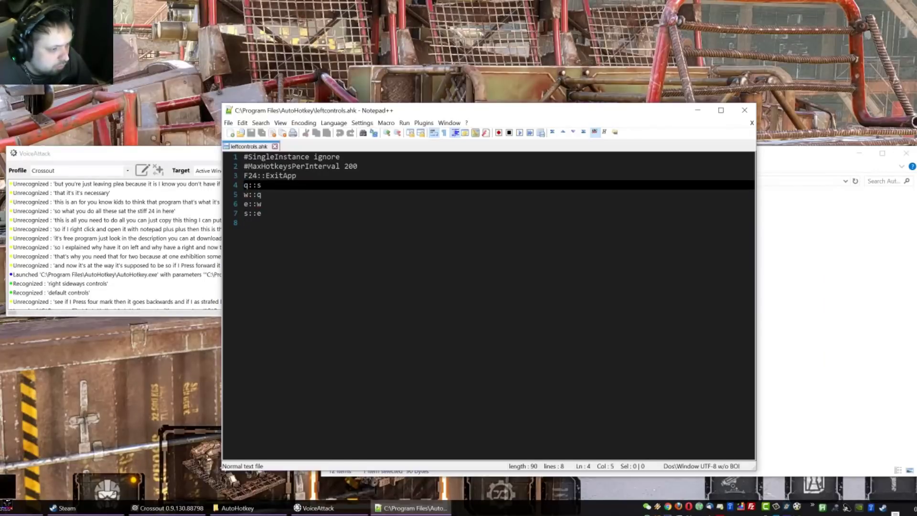
pyautogui.click(262, 214)
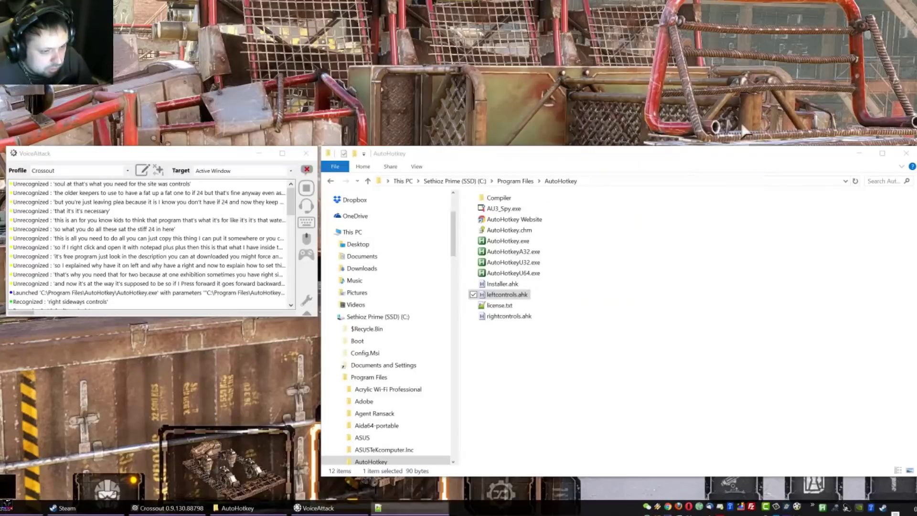
pyautogui.click(745, 110)
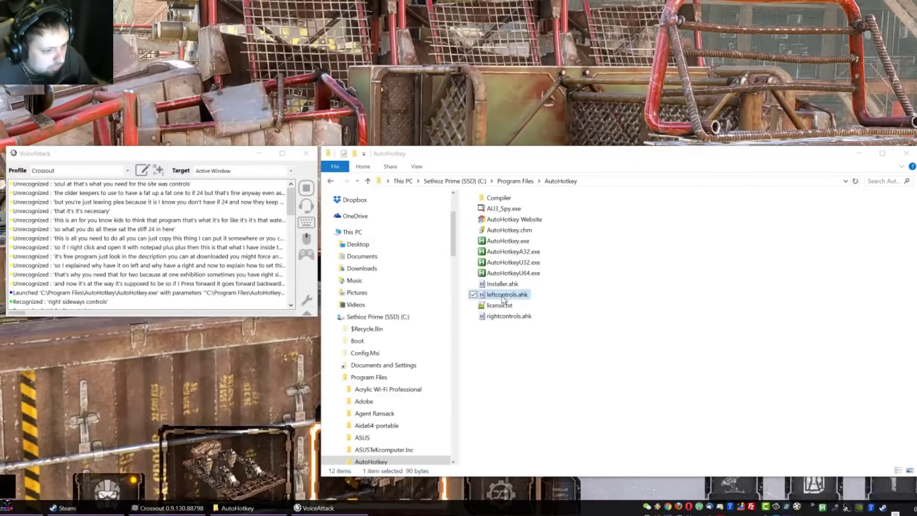
pyautogui.click(645, 303)
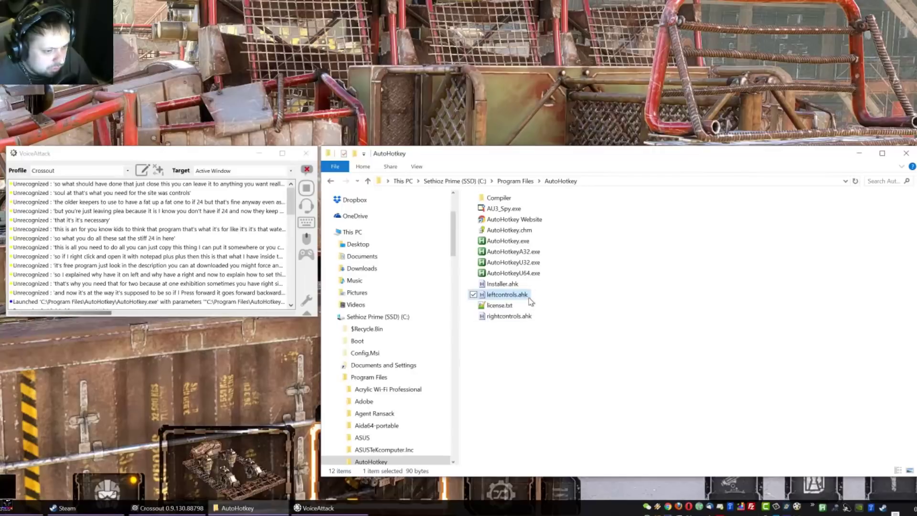
pyautogui.click(529, 276)
pyautogui.click(534, 263)
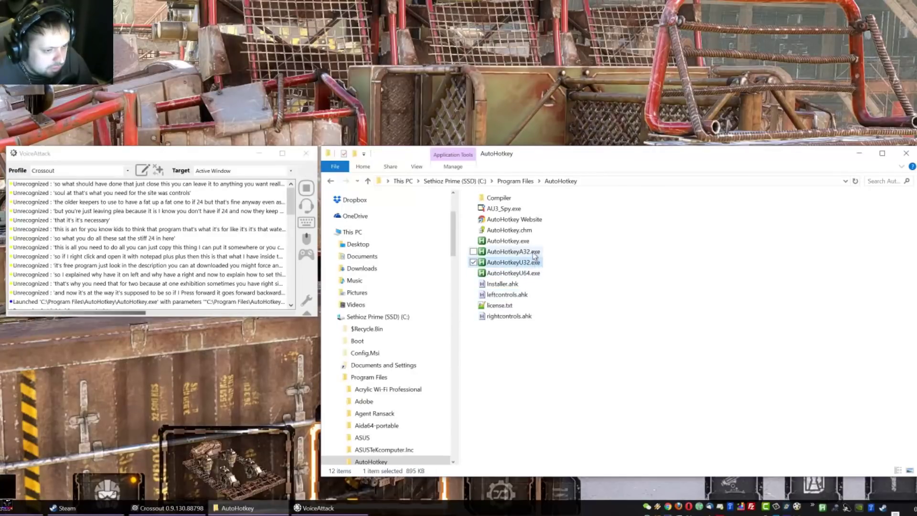
pyautogui.click(535, 253)
pyautogui.click(569, 287)
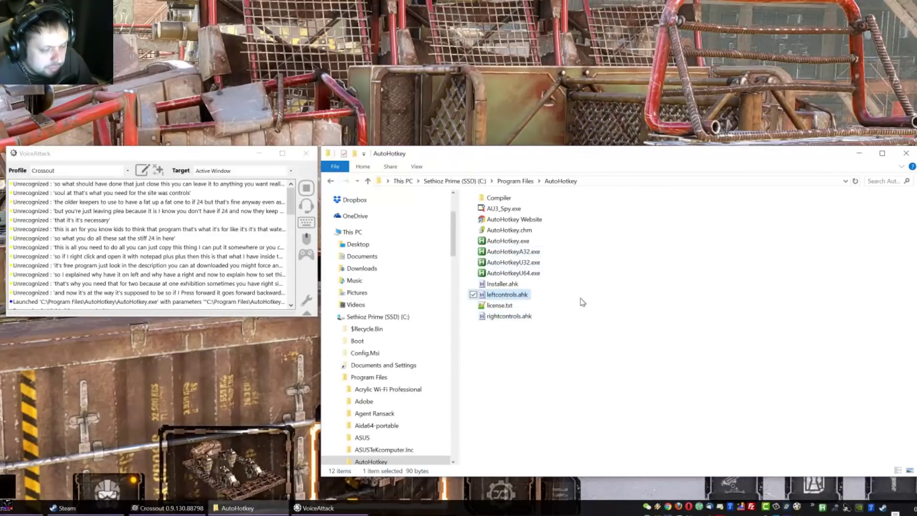
# Open rightcontrols.ahk in Notepad++, review its key remap lines from q::w to s::q, and close the file.
pyautogui.rightClick(516, 316)
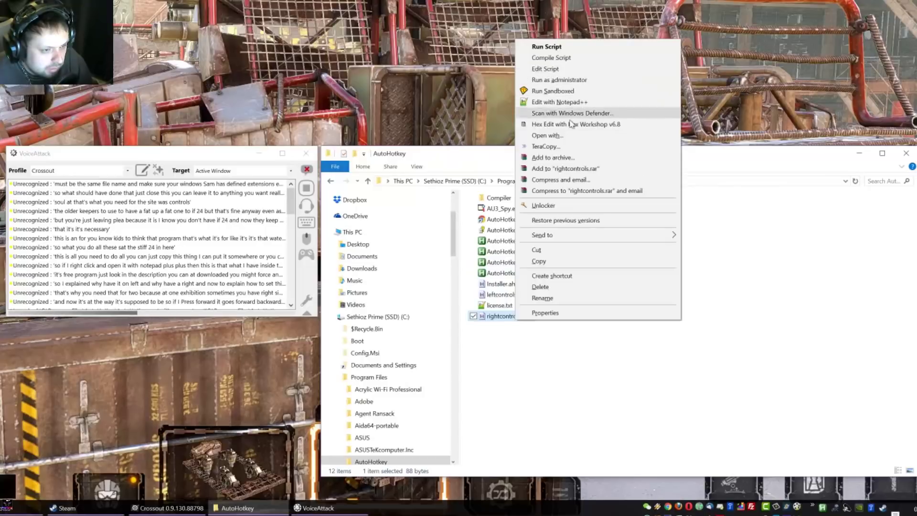
pyautogui.click(559, 102)
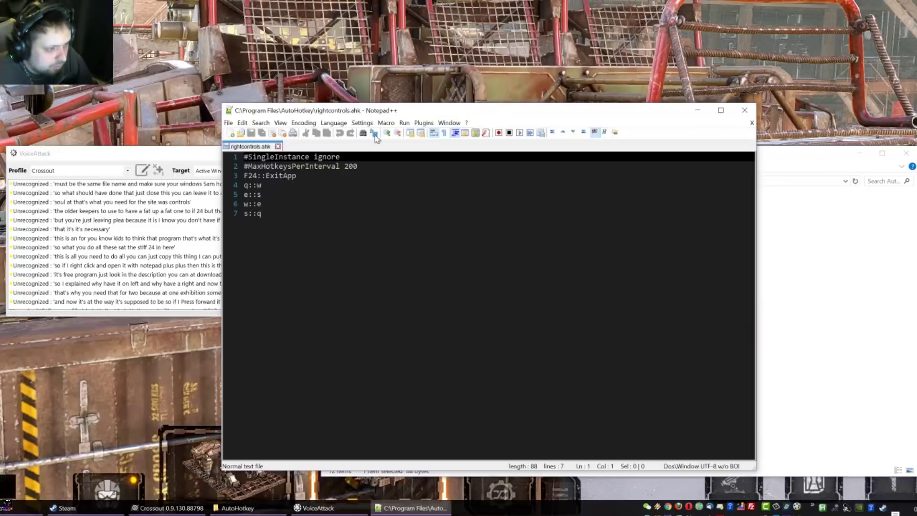
pyautogui.click(262, 185)
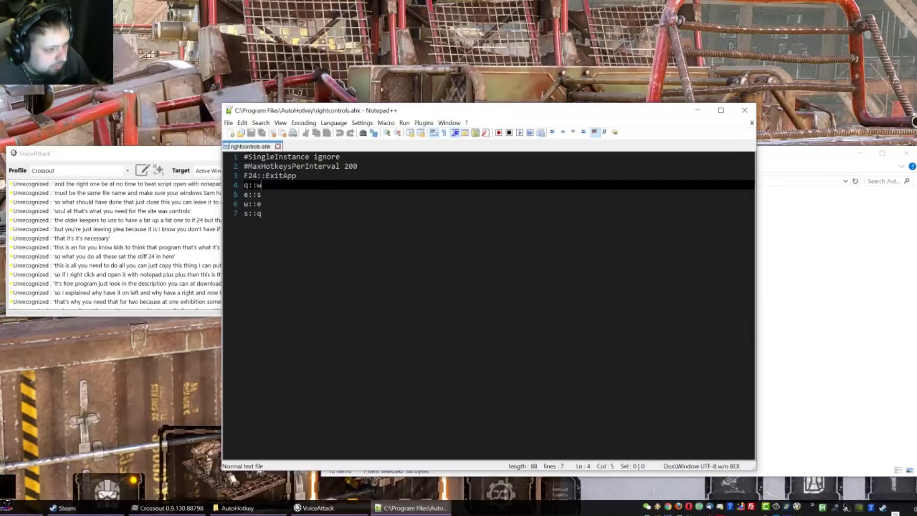
pyautogui.click(261, 214)
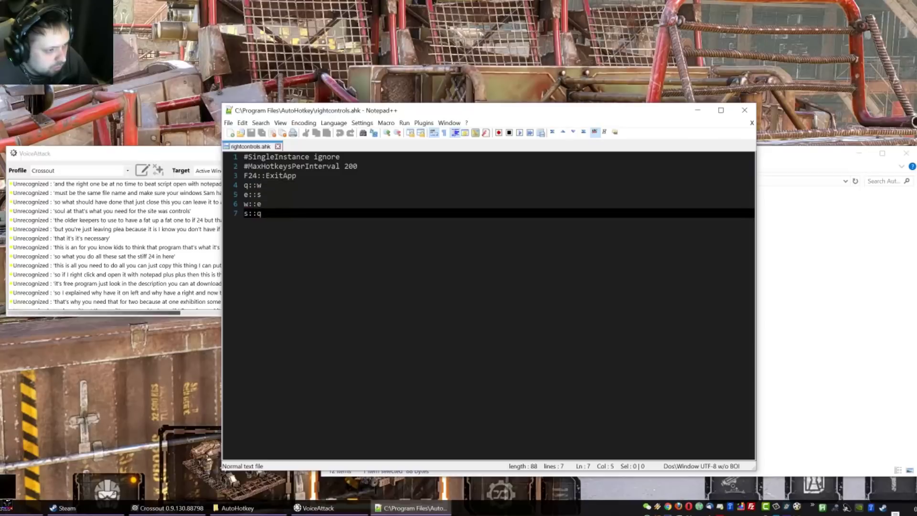
pyautogui.moveTo(261, 213); pyautogui.dragTo(244, 185)
pyautogui.click(262, 204)
pyautogui.click(282, 214)
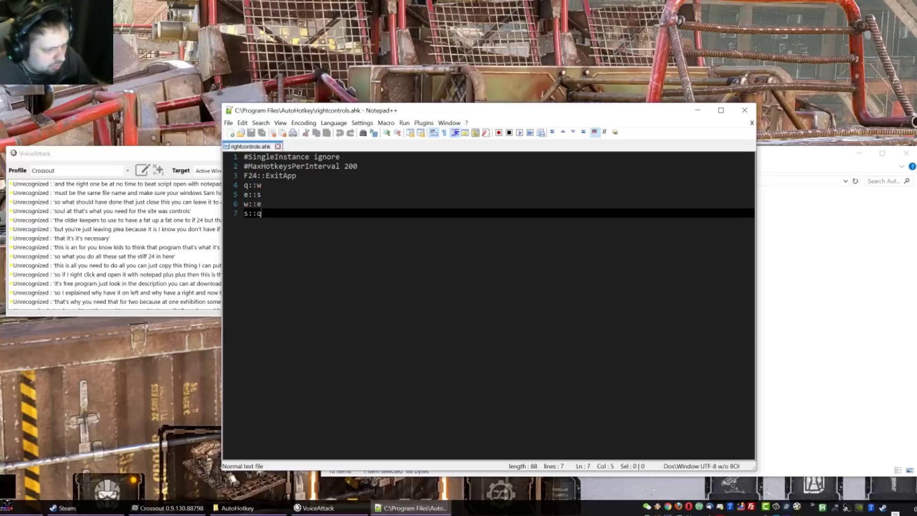
pyautogui.click(745, 110)
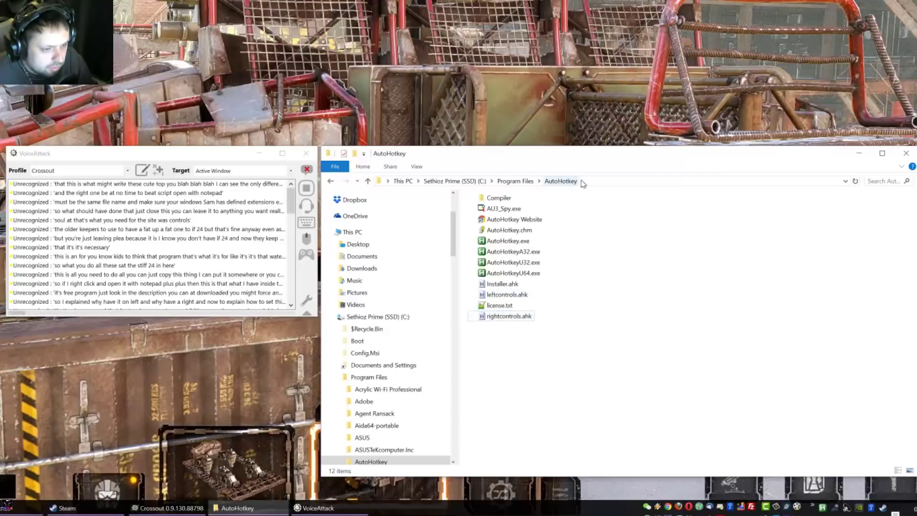
# Create a new command in the Crossout profile of VoiceAttack and start adding a Run an Application action to it.
pyautogui.click(509, 316)
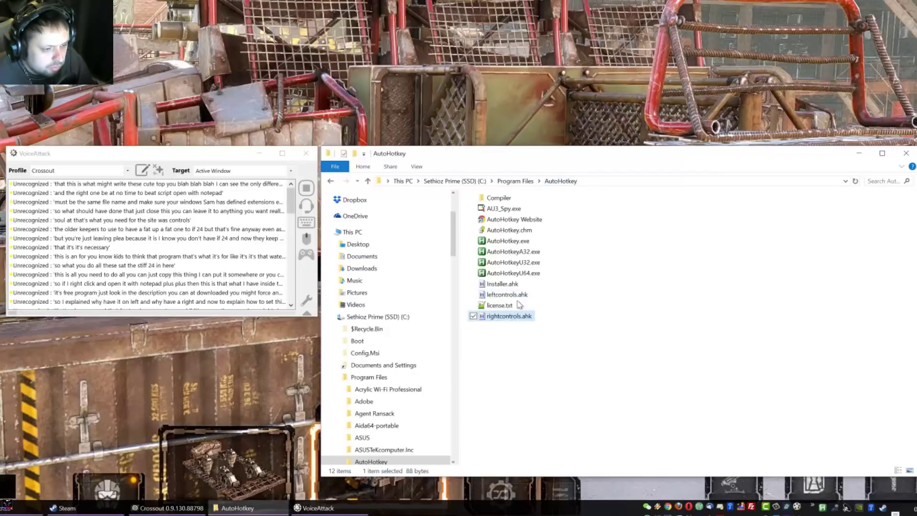
pyautogui.click(607, 316)
pyautogui.click(218, 160)
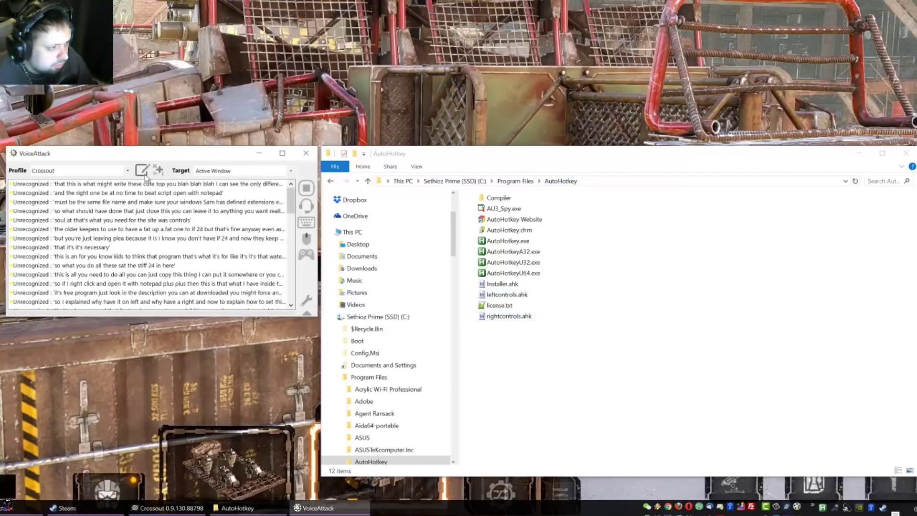
pyautogui.click(142, 170)
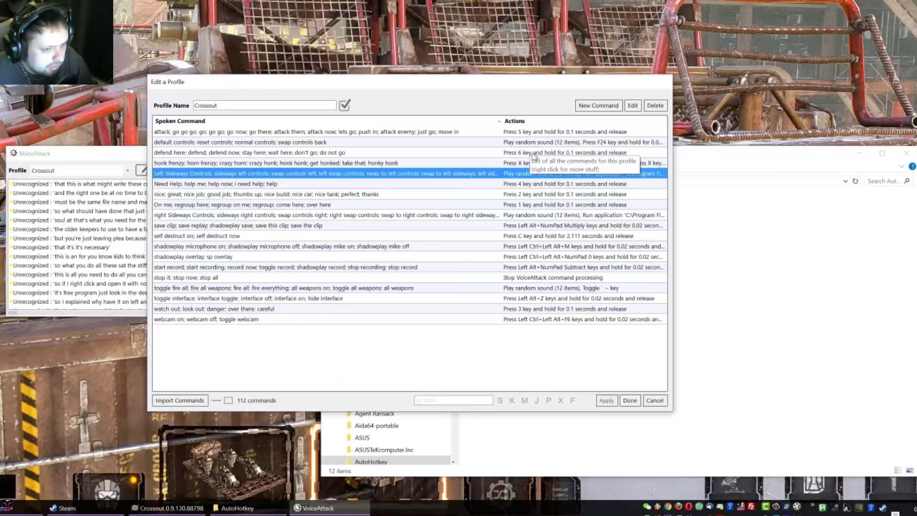
pyautogui.click(595, 106)
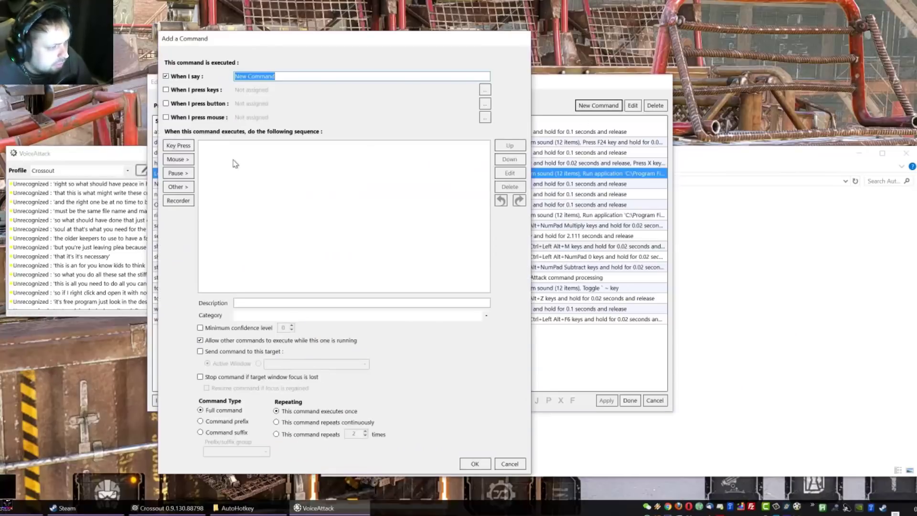
pyautogui.click(178, 187)
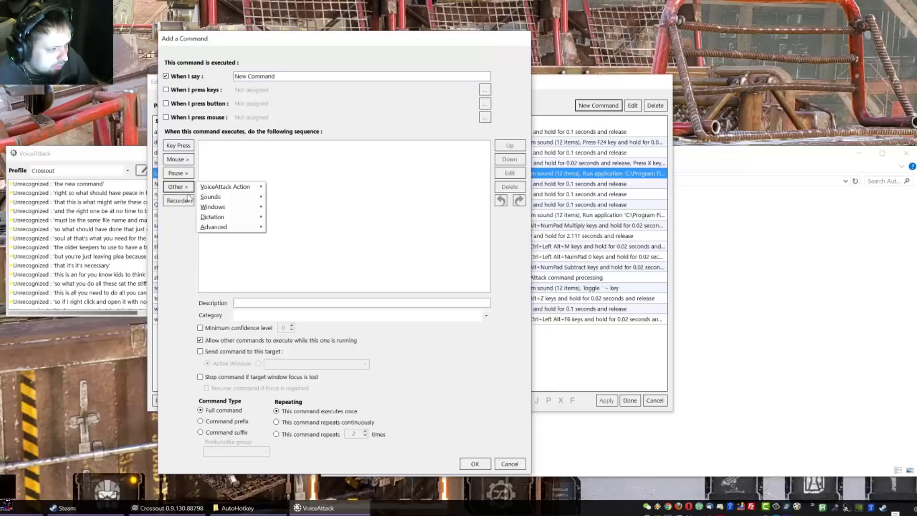
pyautogui.moveTo(231, 227)
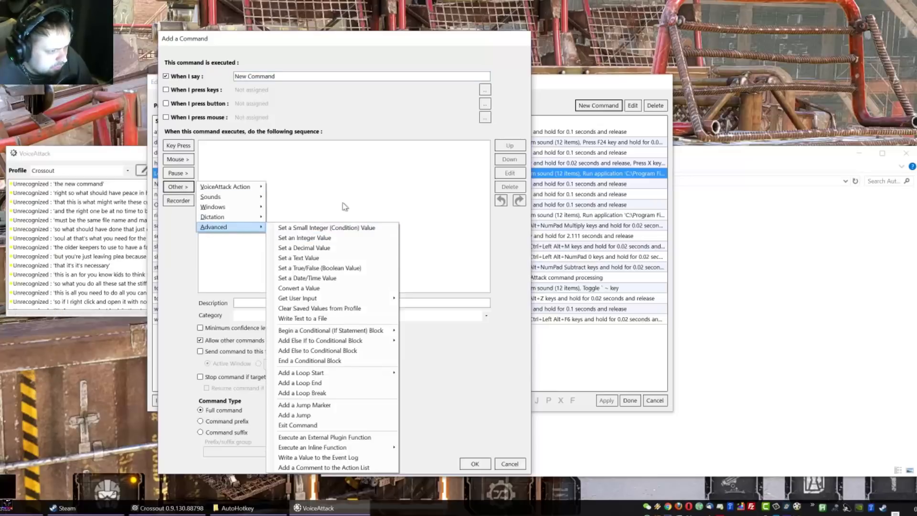
pyautogui.moveTo(232, 207)
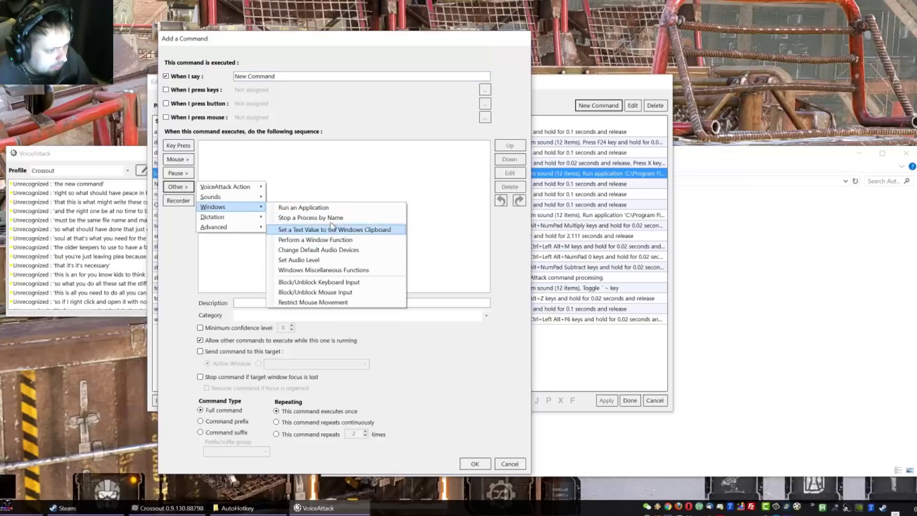
pyautogui.click(308, 208)
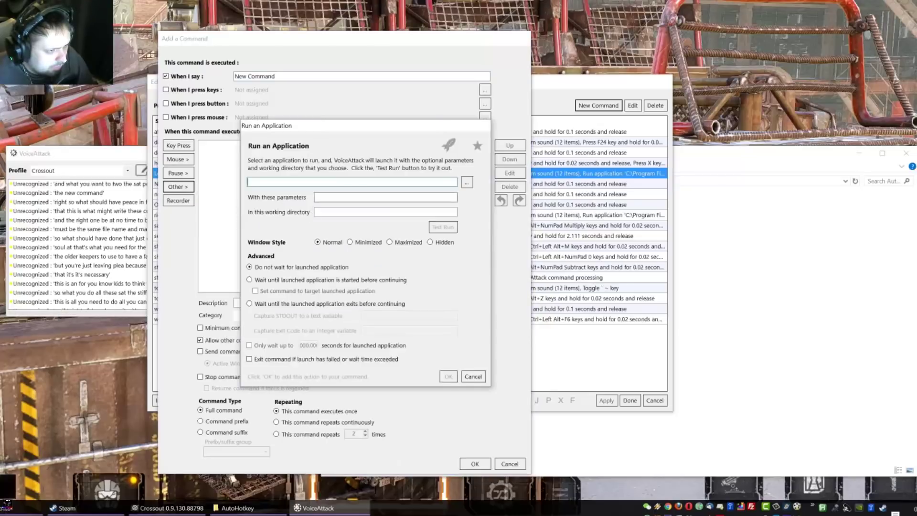
# Choose AutoHotkey.exe from C:\Program Files\AutoHotkey as the application to run.
pyautogui.click(467, 182)
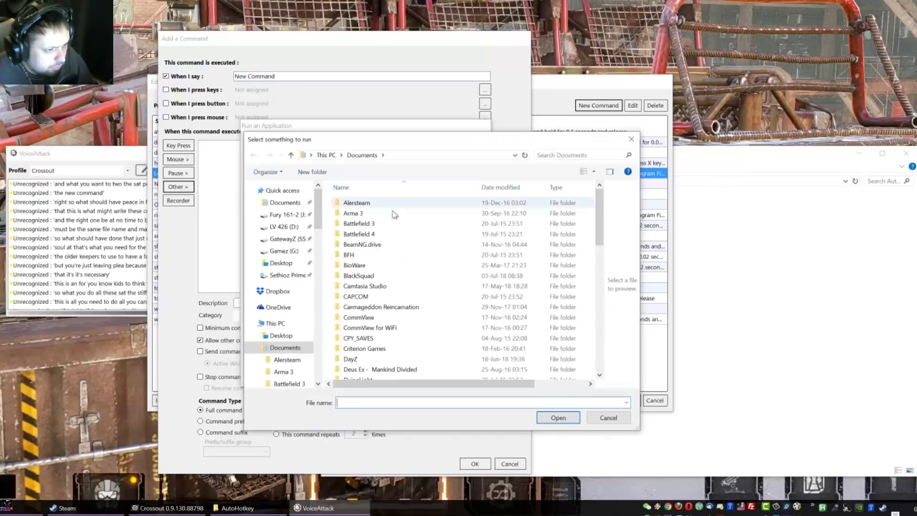
pyautogui.click(407, 156)
pyautogui.write('C:\\Program Files\\AutoHotkey')
pyautogui.press('Return')
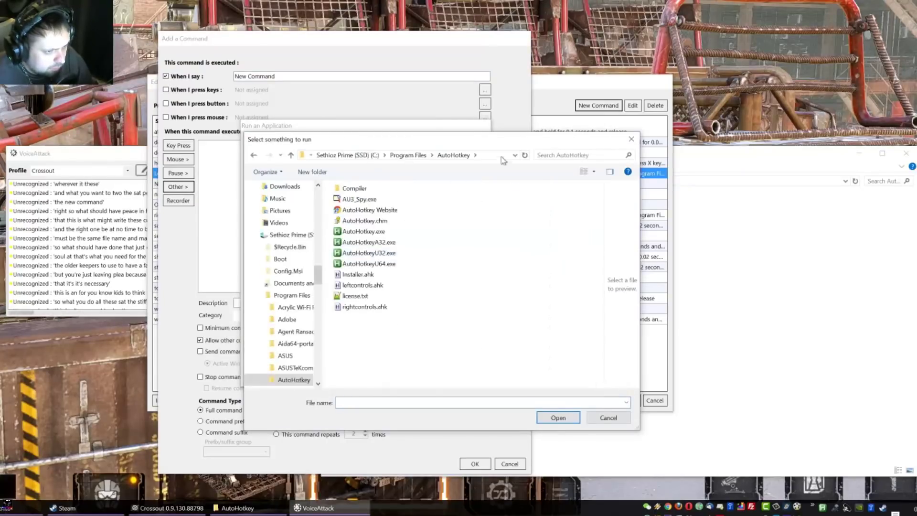
pyautogui.click(495, 156)
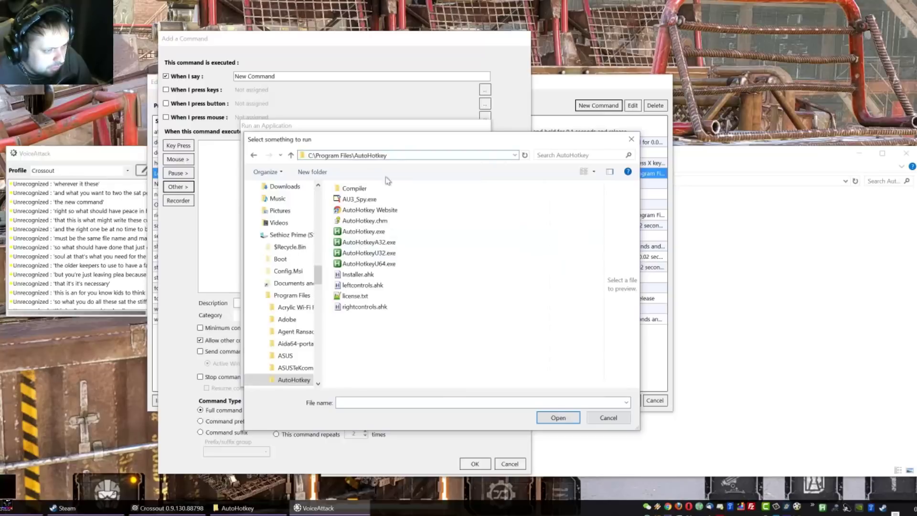
pyautogui.click(451, 308)
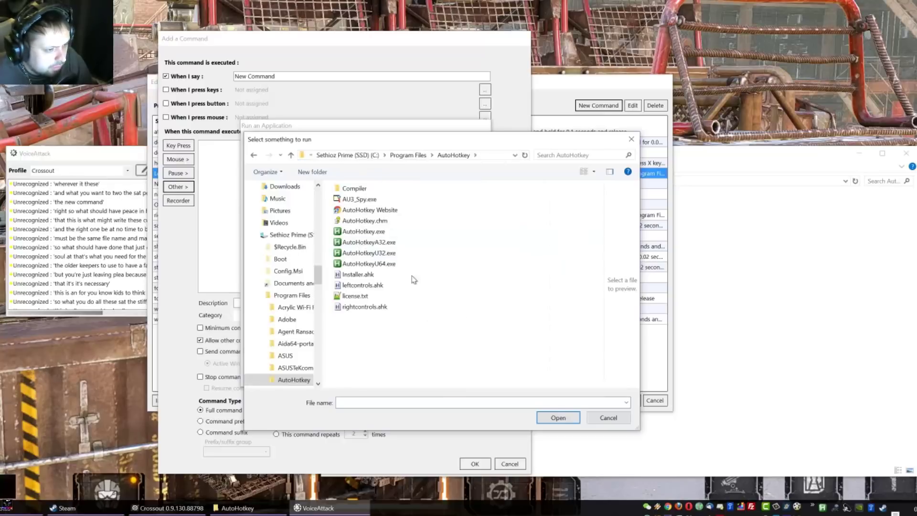
pyautogui.click(362, 232)
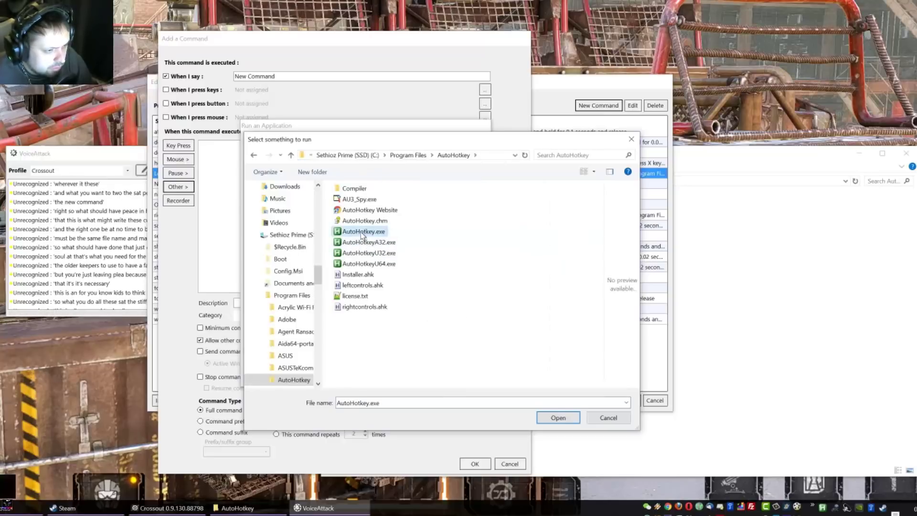
pyautogui.click(556, 417)
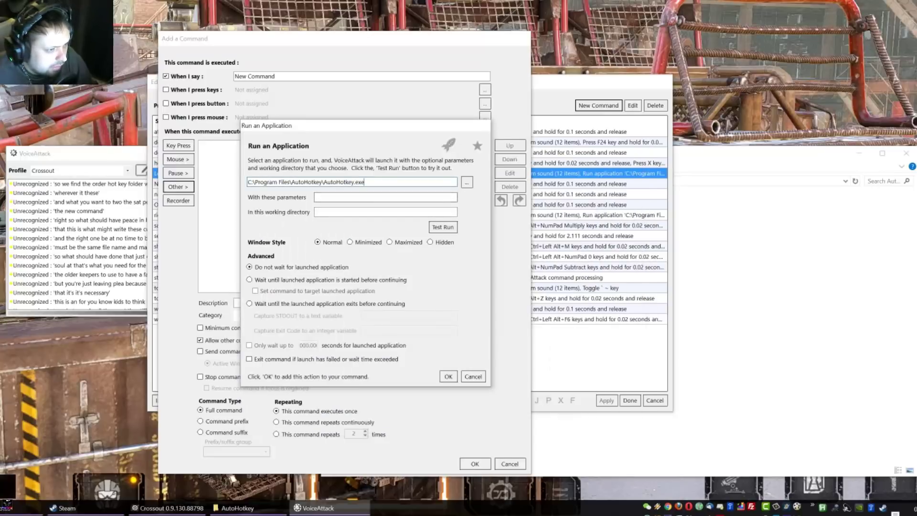
# Copy the AutoHotkey folder path C:\Program Files\AutoHotkey from File Explorer into the action's parameters.
pyautogui.click(379, 197)
pyautogui.moveTo(375, 129); pyautogui.dragTo(239, 104)
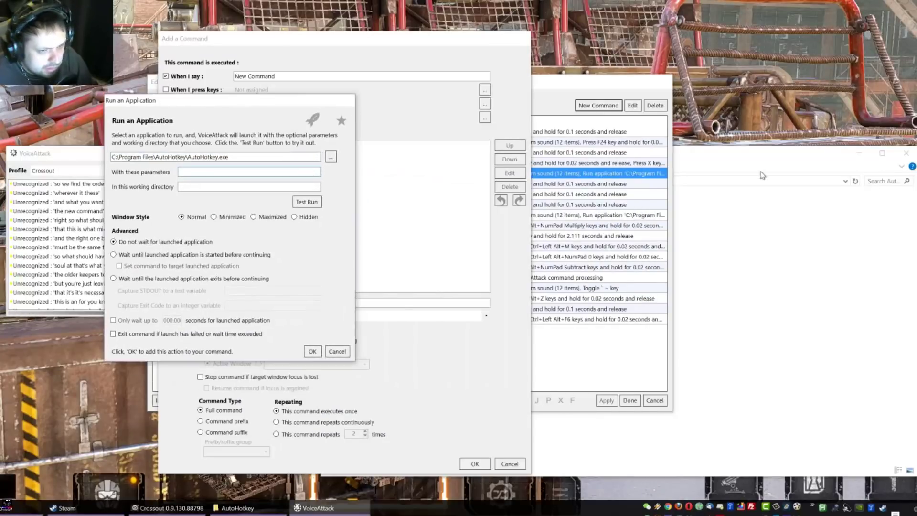
pyautogui.click(736, 152)
pyautogui.click(598, 181)
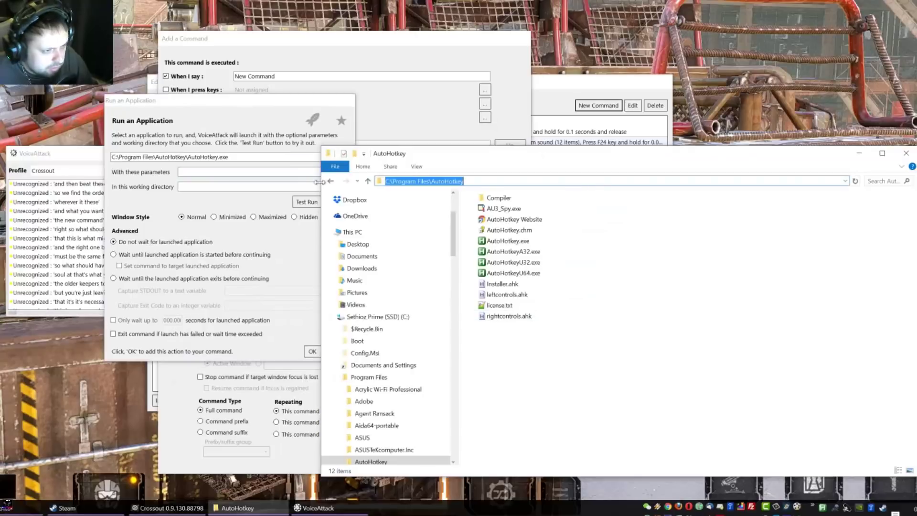
pyautogui.hotkey('ctrl', 'c')
pyautogui.click(230, 173)
pyautogui.hotkey('ctrl', 'v')
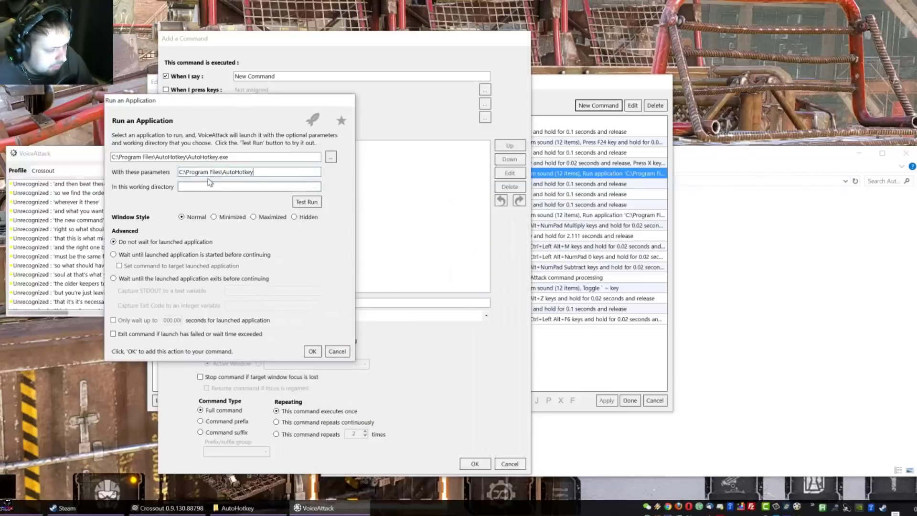
# Append a backslash and the copied file name leftcontrols.ahk to the parameters path, and test-run the action.
pyautogui.click(768, 299)
pyautogui.click(524, 297)
pyautogui.press('F2')
pyautogui.hotkey('ctrl', 'a')
pyautogui.hotkey('ctrl', 'c')
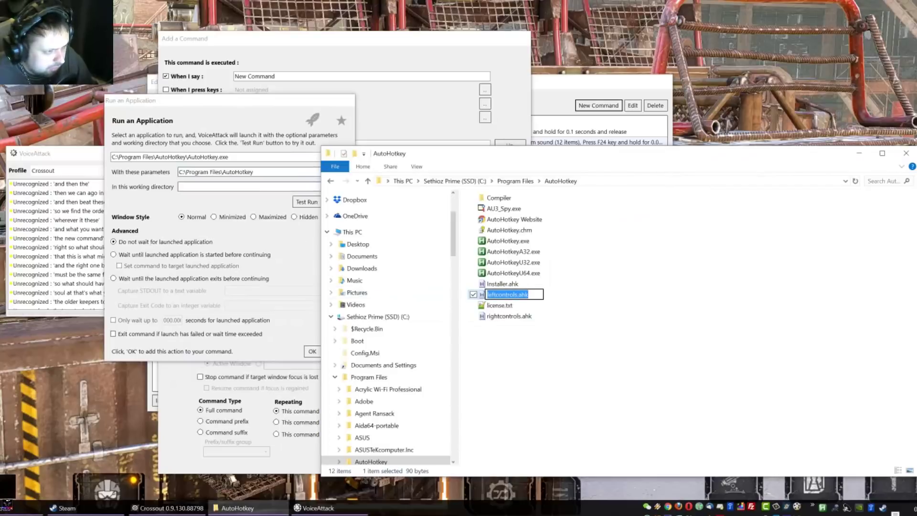
pyautogui.hotkey('alt', 'Tab')
pyautogui.hotkey('ctrl', 'v')
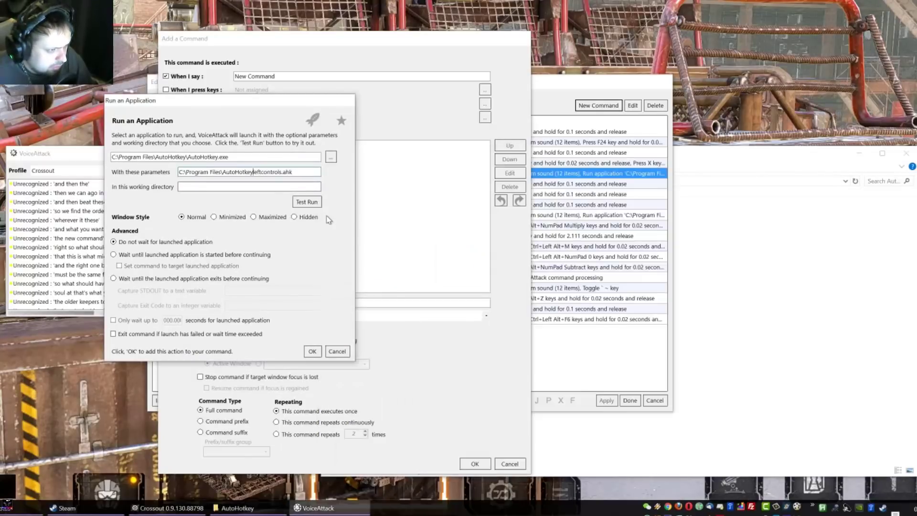
pyautogui.write('\\')
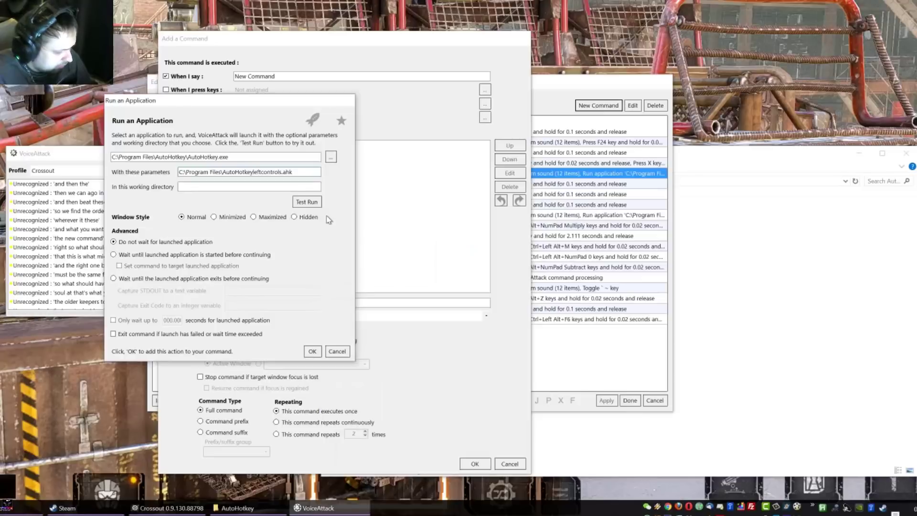
pyautogui.press('BackSpace')
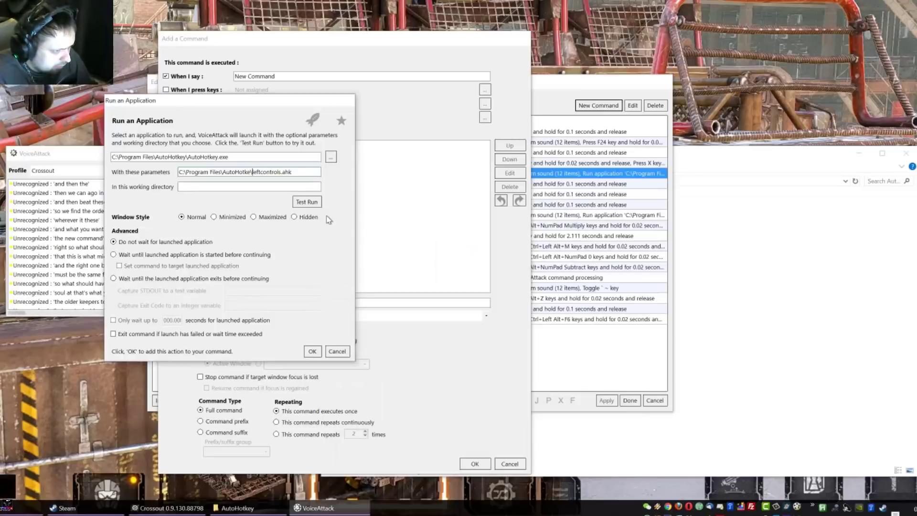
pyautogui.click(304, 172)
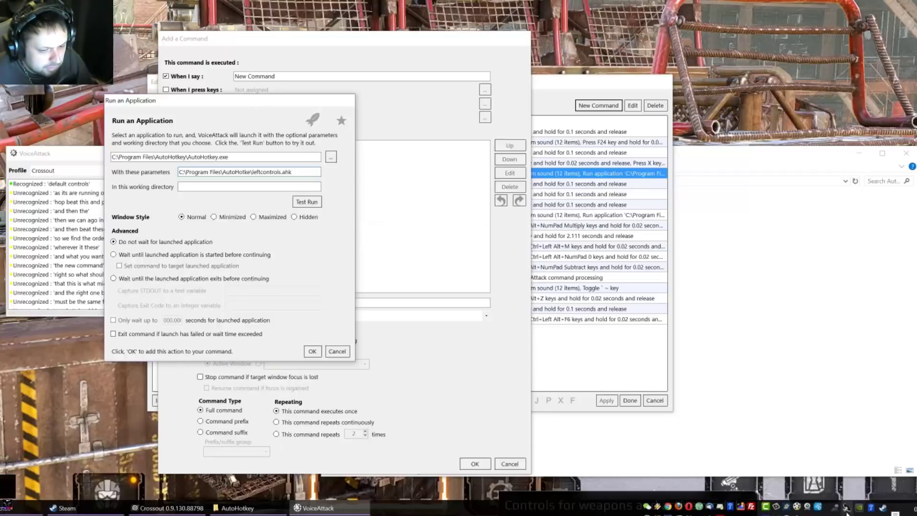
pyautogui.click(306, 203)
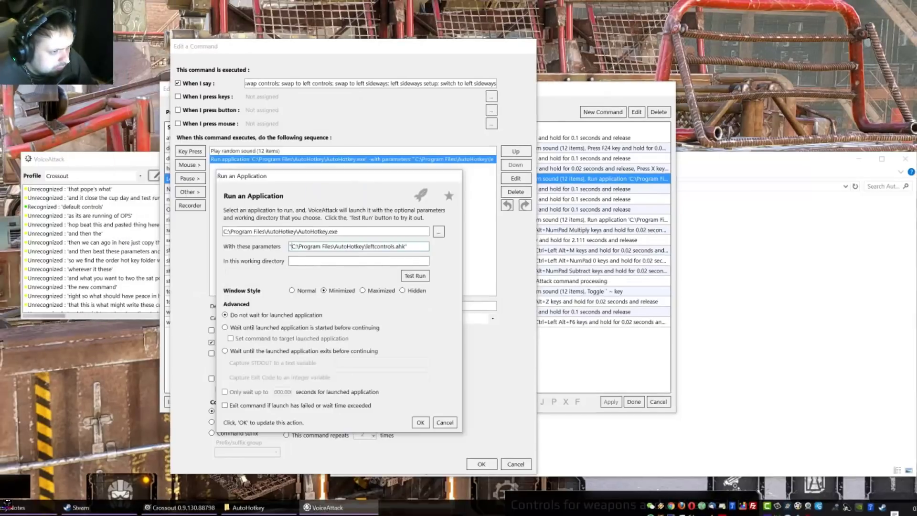
# Examine the application path and quoted leftcontrols.ahk parameter in the existing Left Sideways Controls command's run action, and close it without changes.
pyautogui.hotkey('shift', 'Left')
pyautogui.press('Right')
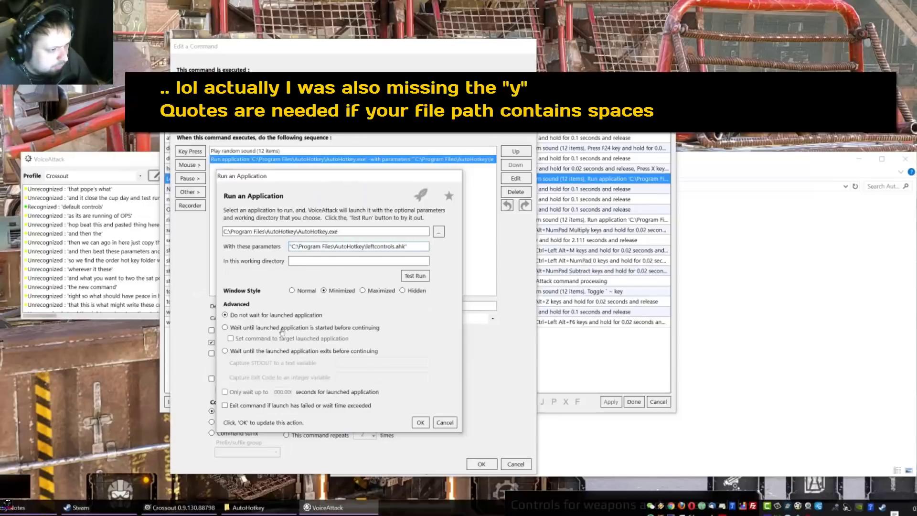
pyautogui.moveTo(299, 177)
pyautogui.mouseDown()
pyautogui.moveTo(315, 184)
pyautogui.moveTo(292, 181)
pyautogui.mouseUp()
pyautogui.moveTo(331, 235); pyautogui.dragTo(217, 235)
pyautogui.click(337, 236)
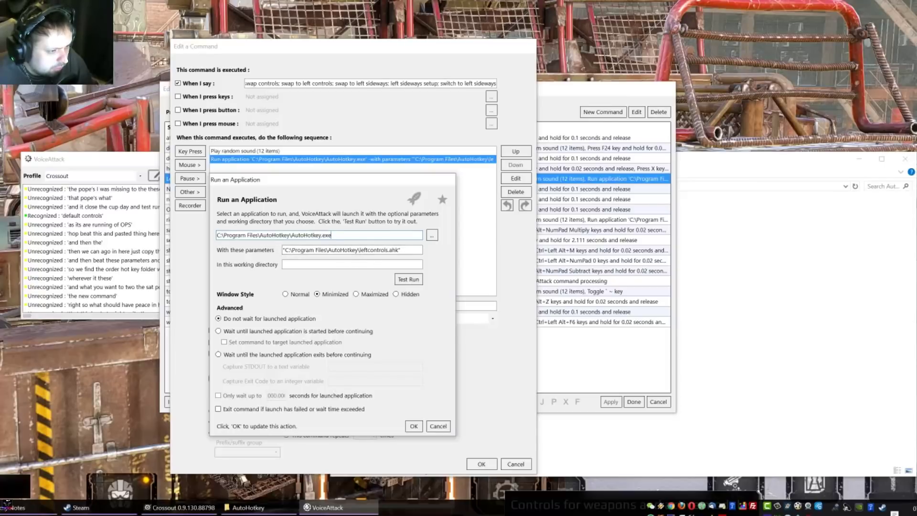
pyautogui.moveTo(358, 250); pyautogui.dragTo(385, 250)
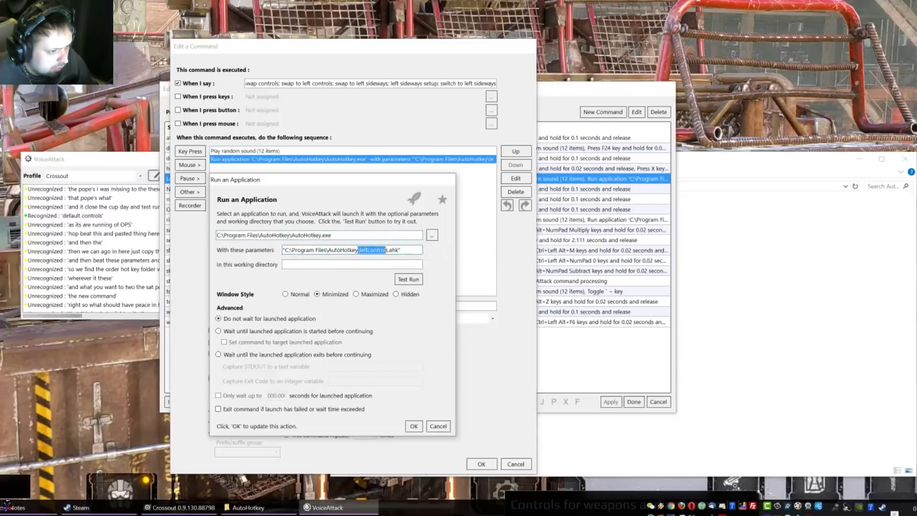
pyautogui.click(317, 250)
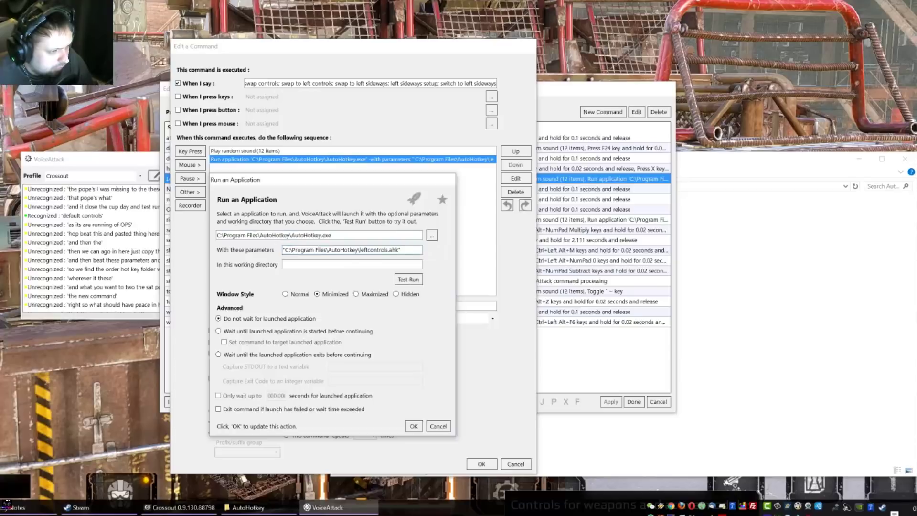
pyautogui.moveTo(358, 250); pyautogui.dragTo(283, 250)
pyautogui.click(361, 250)
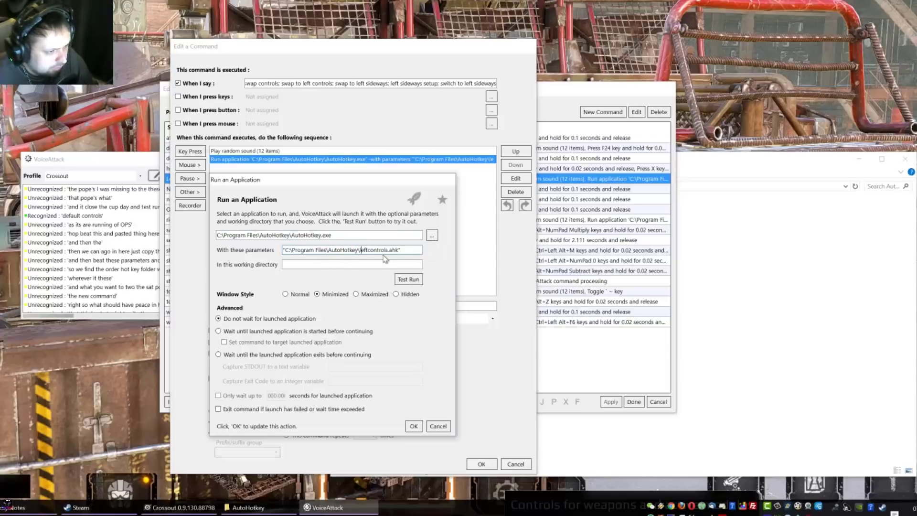
pyautogui.click(437, 427)
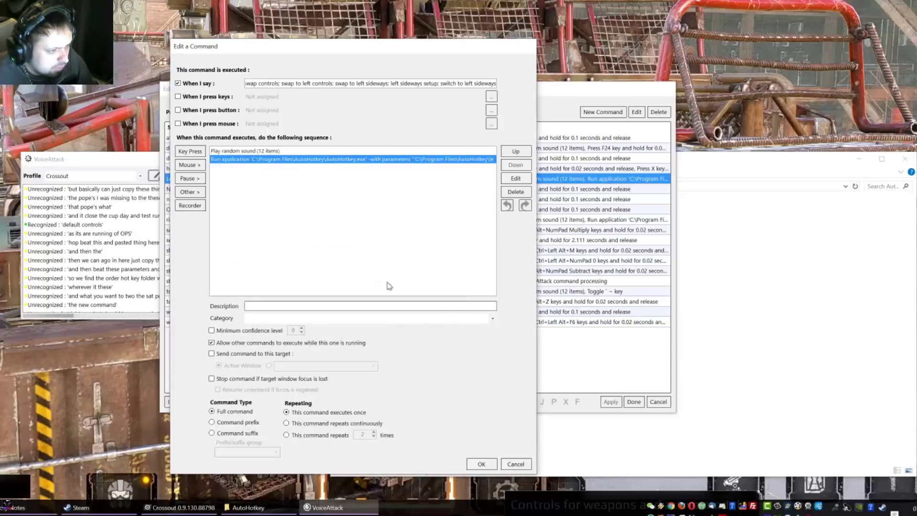
# Reopen the Left Sideways Controls run action to review its full quoted parameter, and close the action and command without saving.
pyautogui.doubleClick(320, 159)
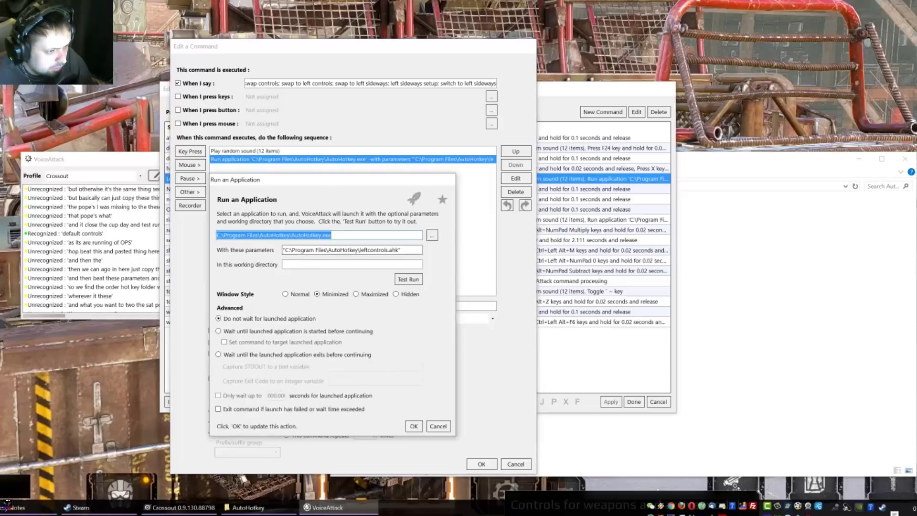
pyautogui.click(400, 250)
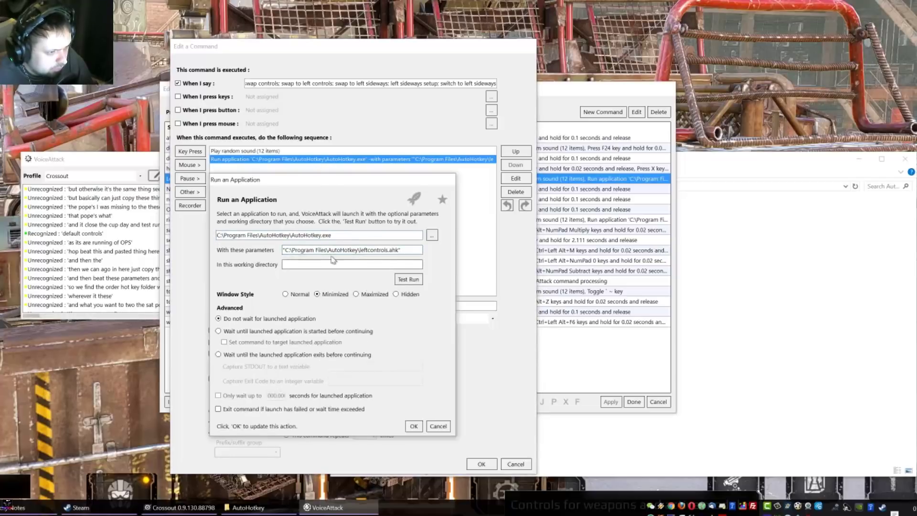
pyautogui.moveTo(423, 249); pyautogui.dragTo(225, 270)
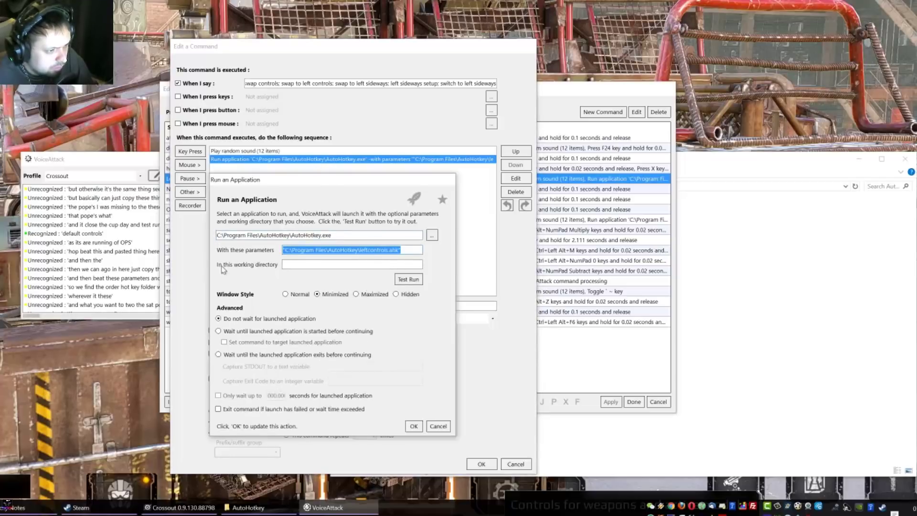
pyautogui.click(441, 428)
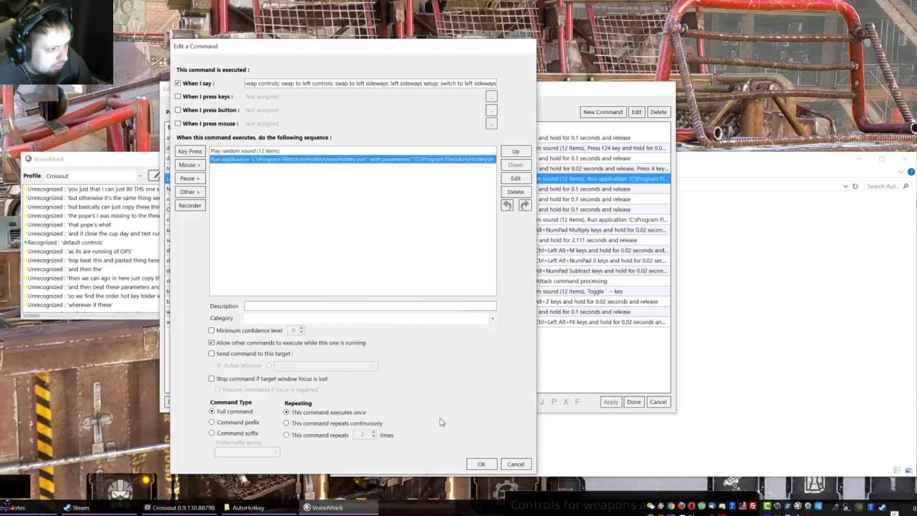
pyautogui.click(516, 463)
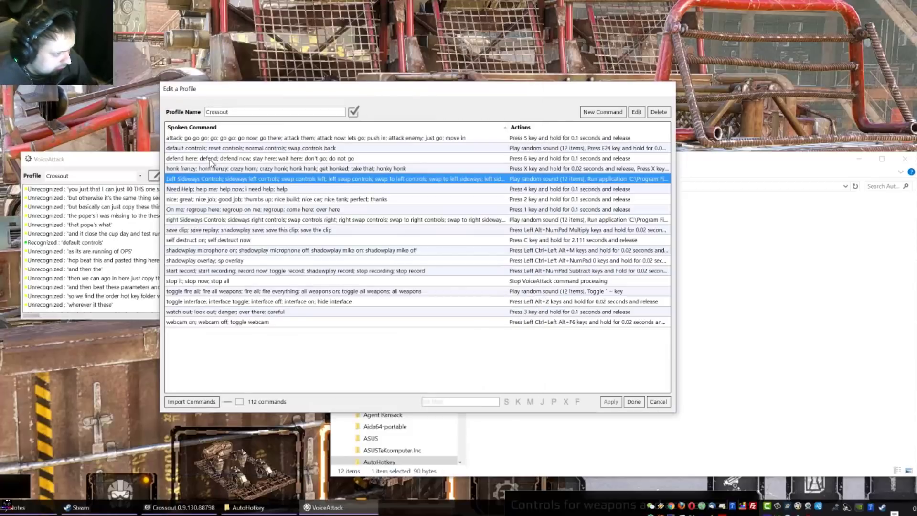
# Open the default controls command and compare its F24 keypress action with the F24::ExitApp line of leftcontrols.ahk, viewed in Notepad++.
pyautogui.doubleClick(189, 150)
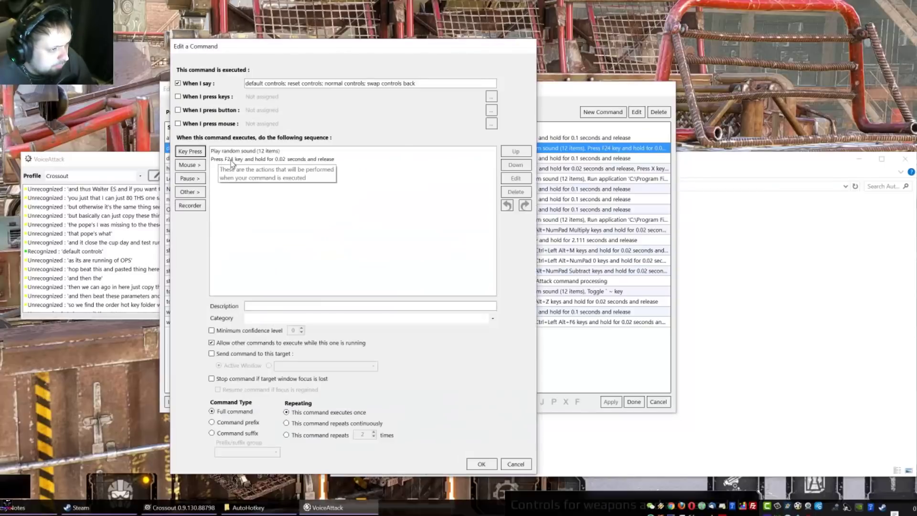
pyautogui.click(799, 280)
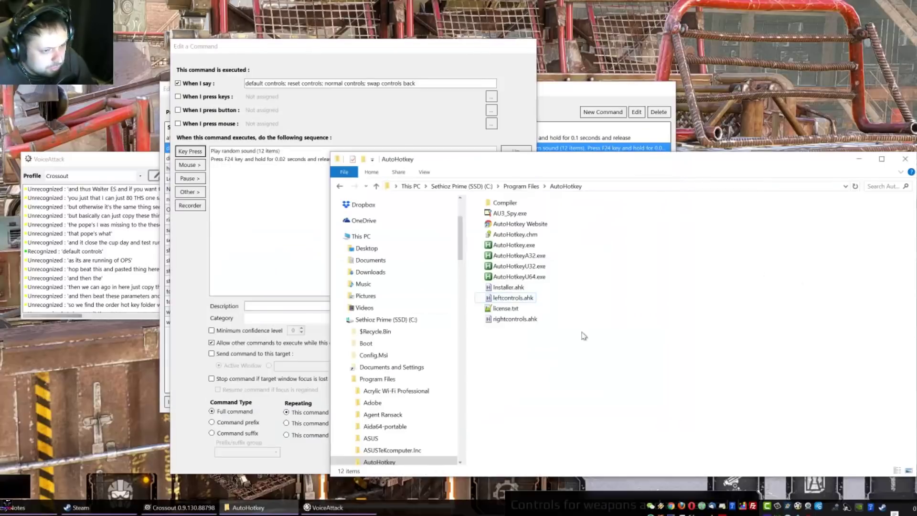
pyautogui.click(514, 298)
pyautogui.rightClick(514, 298)
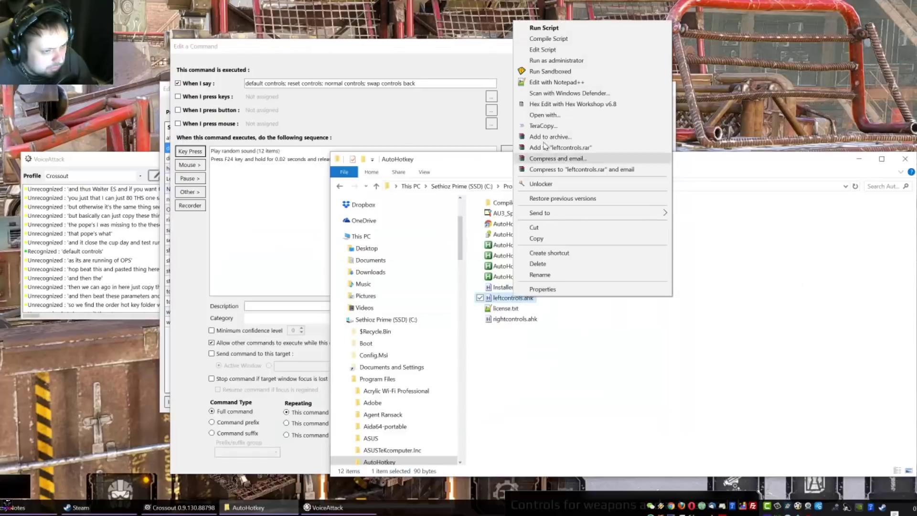
pyautogui.click(549, 70)
pyautogui.click(308, 182)
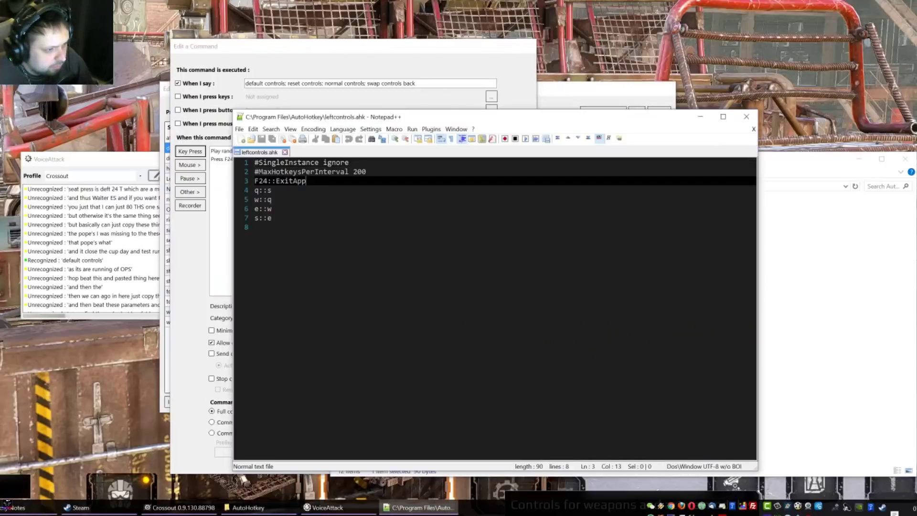
pyautogui.click(747, 120)
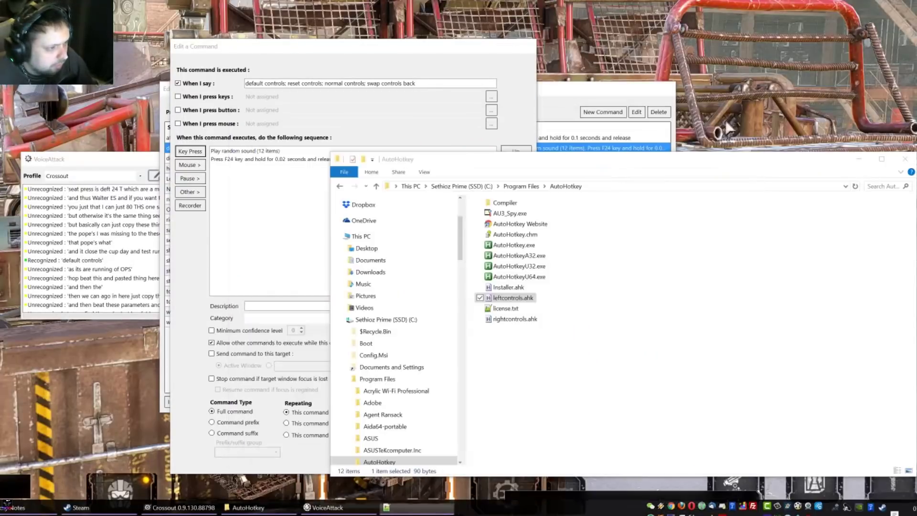
pyautogui.click(273, 209)
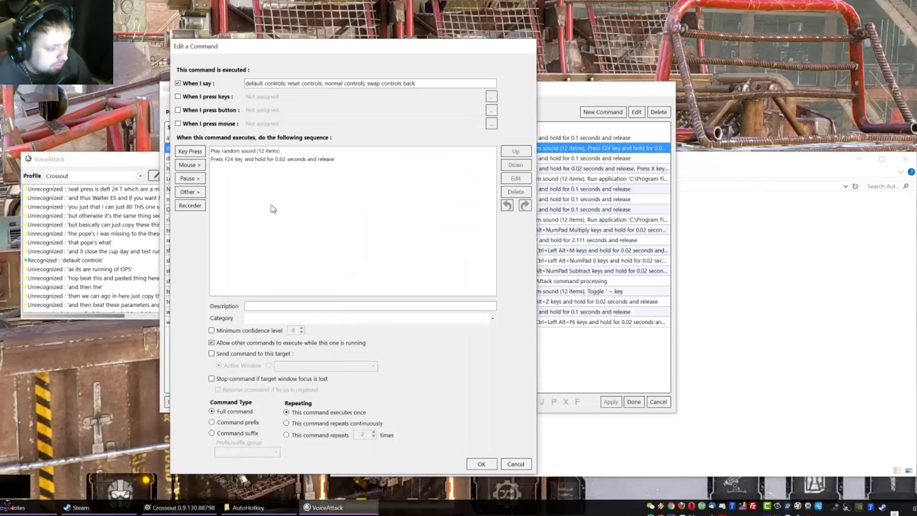
pyautogui.click(268, 160)
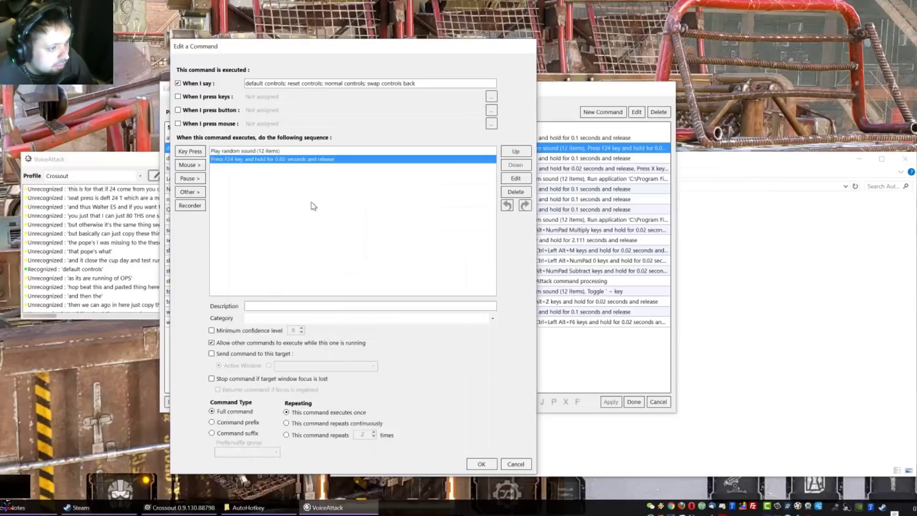
# Add a keypress action to the command with F24 chosen from the full key list, and delete the duplicate action.
pyautogui.click(190, 152)
pyautogui.press('s')
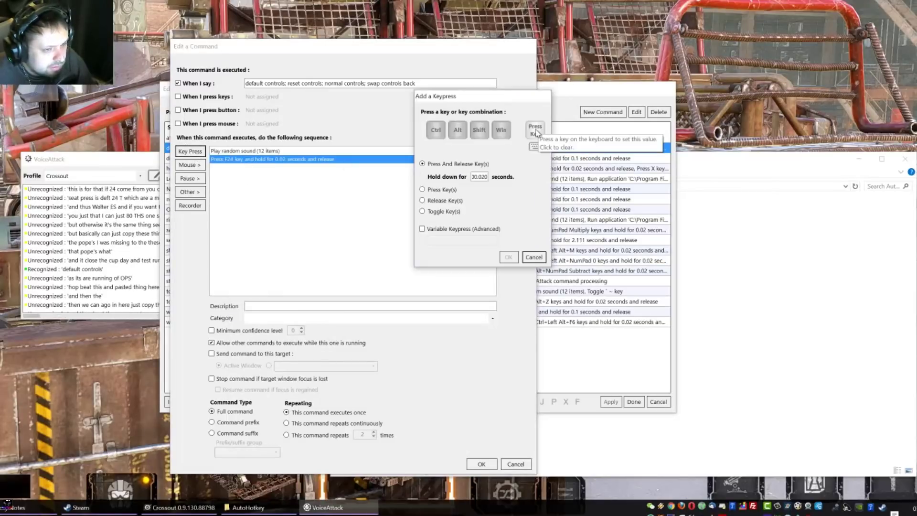
pyautogui.press('d')
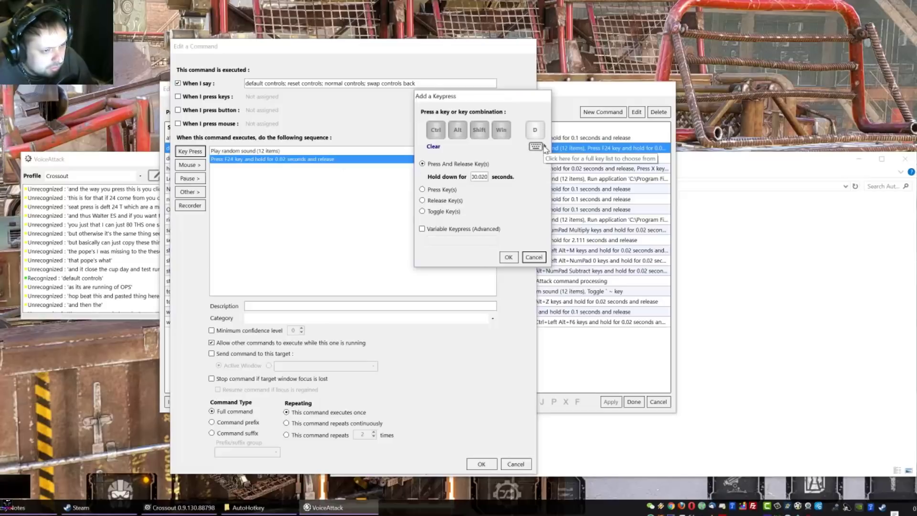
pyautogui.click(539, 148)
pyautogui.click(594, 125)
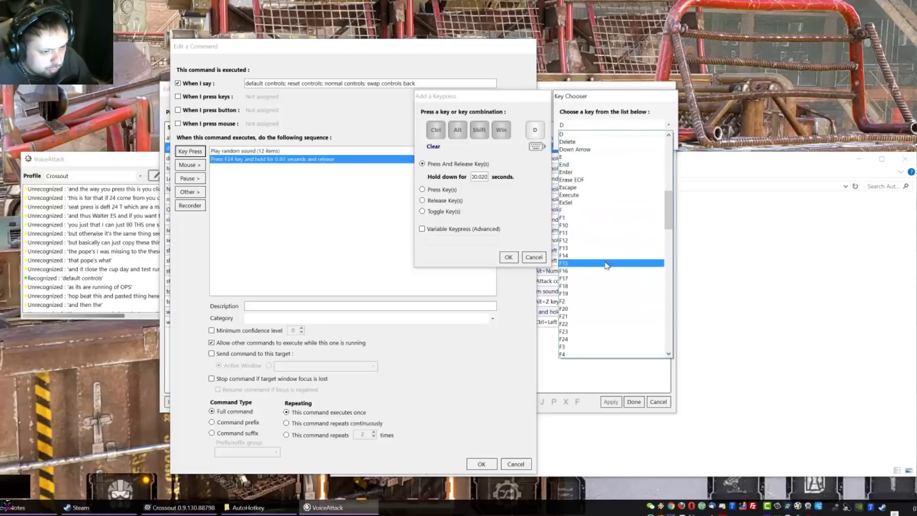
pyautogui.click(578, 340)
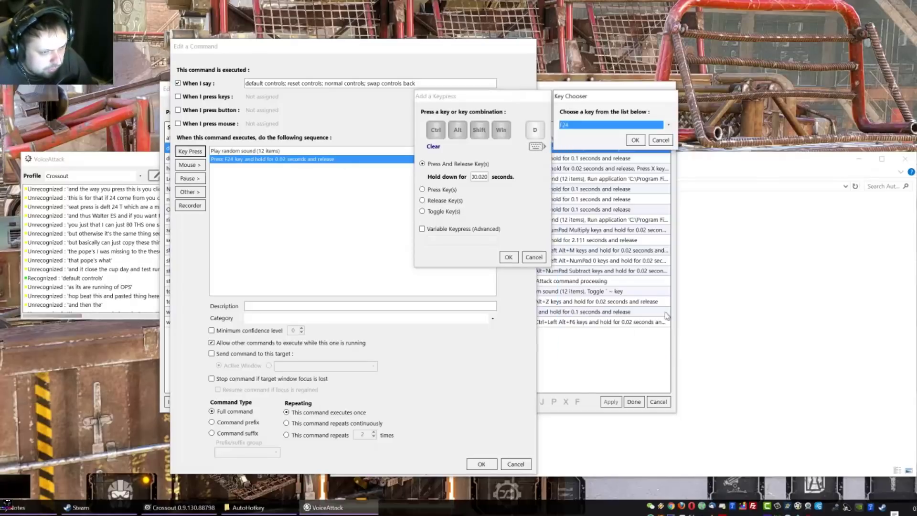
pyautogui.click(635, 140)
pyautogui.click(509, 257)
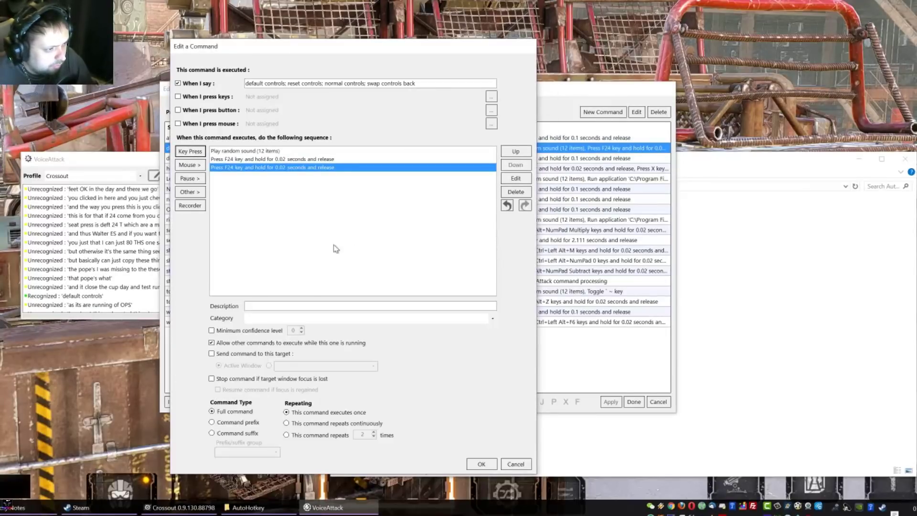
pyautogui.press('Delete')
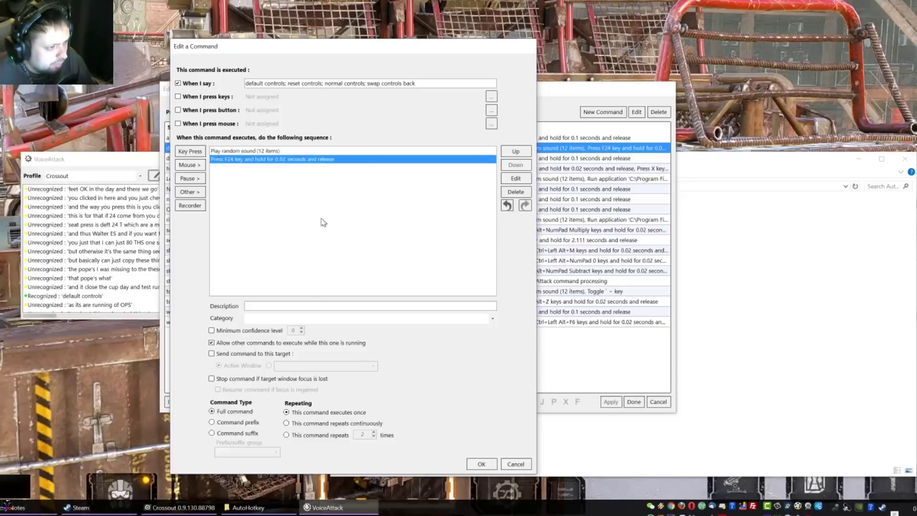
# Review the random sound and F24 keypress actions, and close the command and the Crossout profile without saving.
pyautogui.click(277, 152)
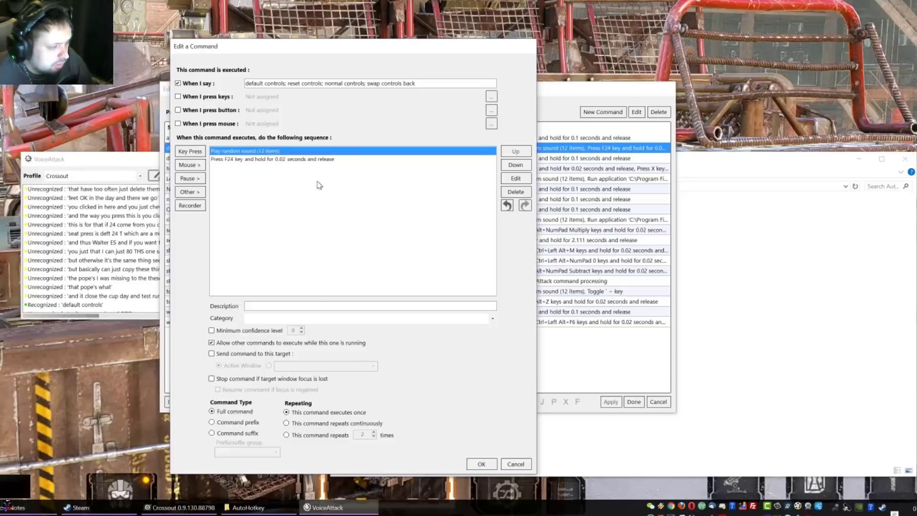
pyautogui.click(274, 160)
pyautogui.click(272, 152)
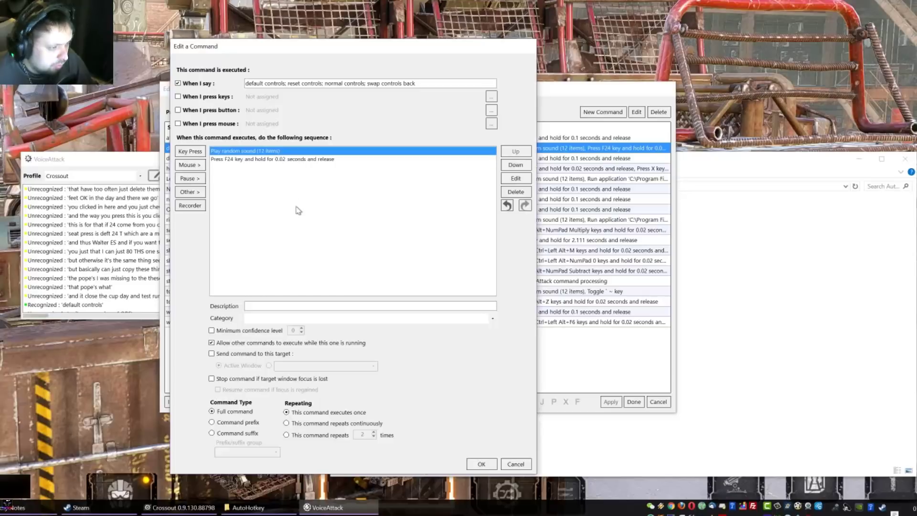
pyautogui.click(518, 465)
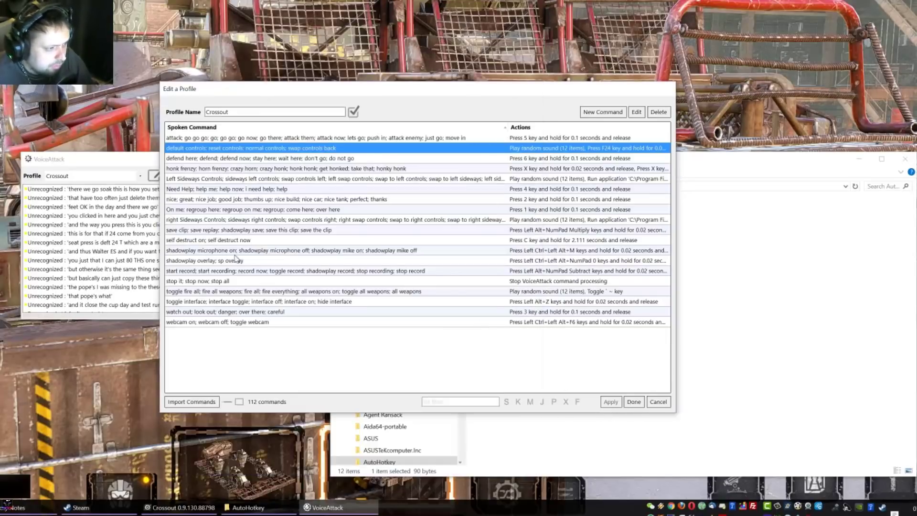
pyautogui.click(658, 402)
pyautogui.click(656, 327)
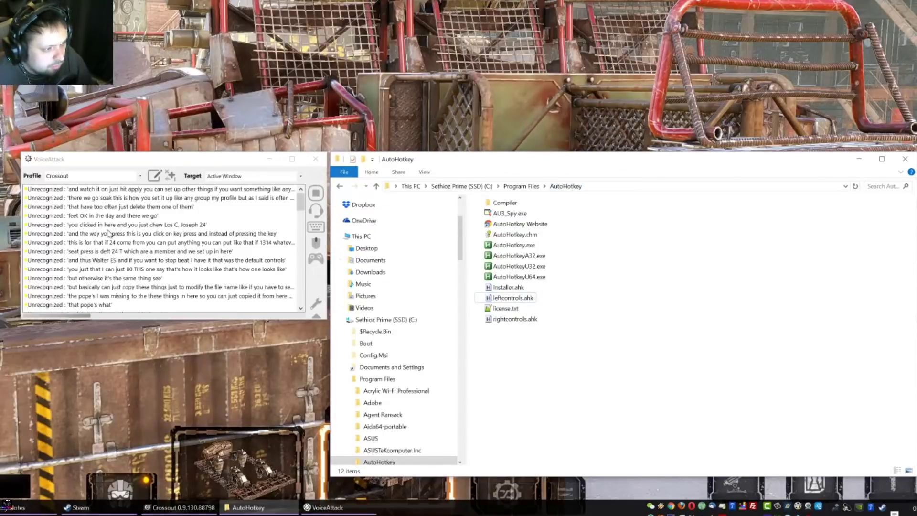
# Switch to Crossout and take the current vehicle on a test drive out of the garage into the open field.
pyautogui.click(540, 21)
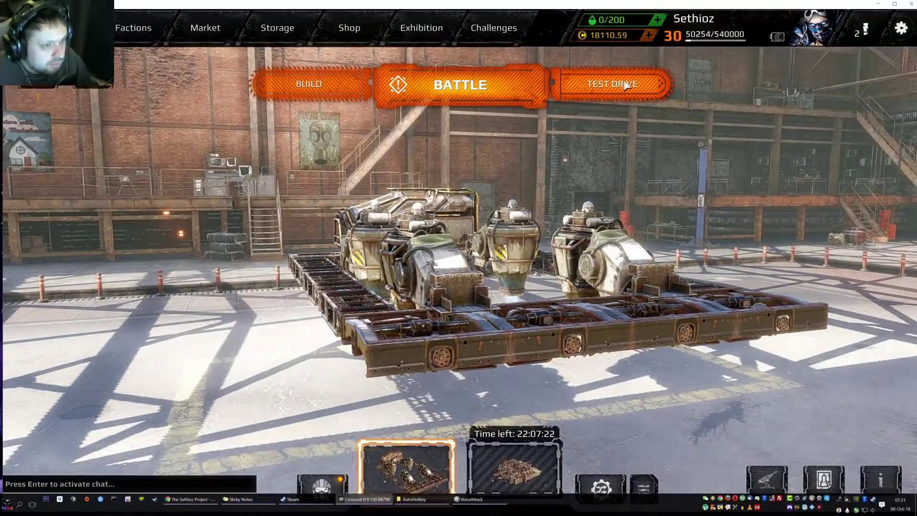
pyautogui.click(607, 54)
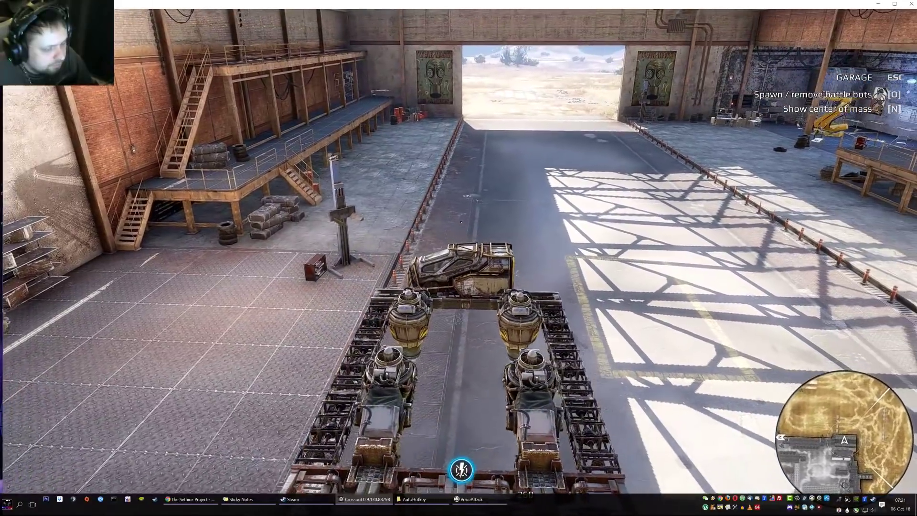
pyautogui.press('w')
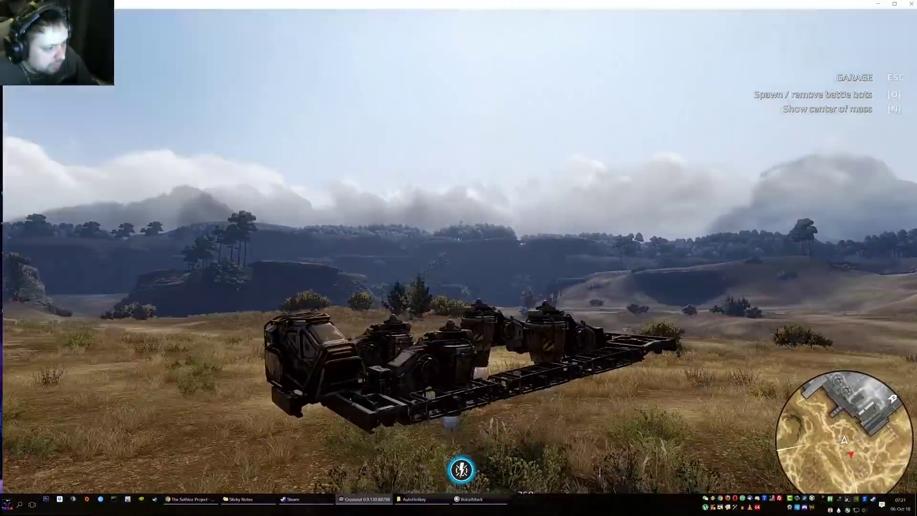
# Drive the vehicle forward across the field and move it left to demonstrate its movement controls.
pyautogui.moveTo(461, 222)
pyautogui.press('w')
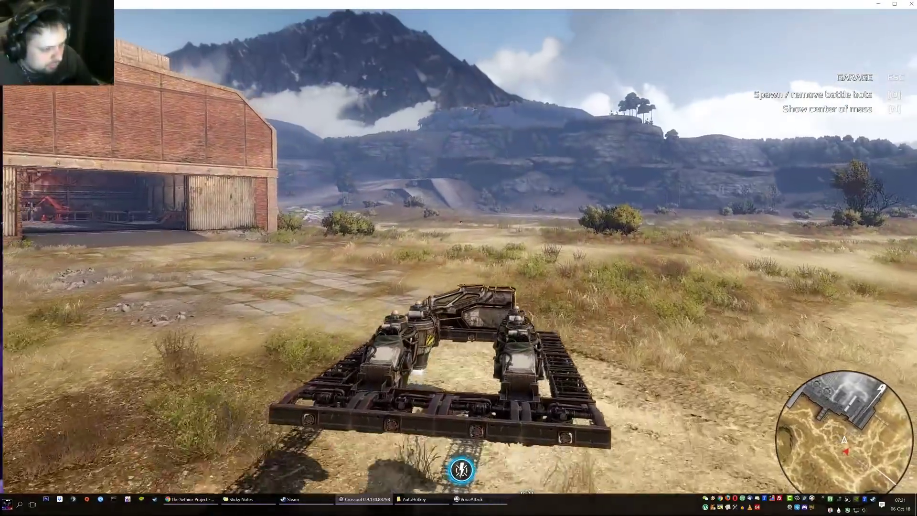
pyautogui.press('w')
pyautogui.press('w')
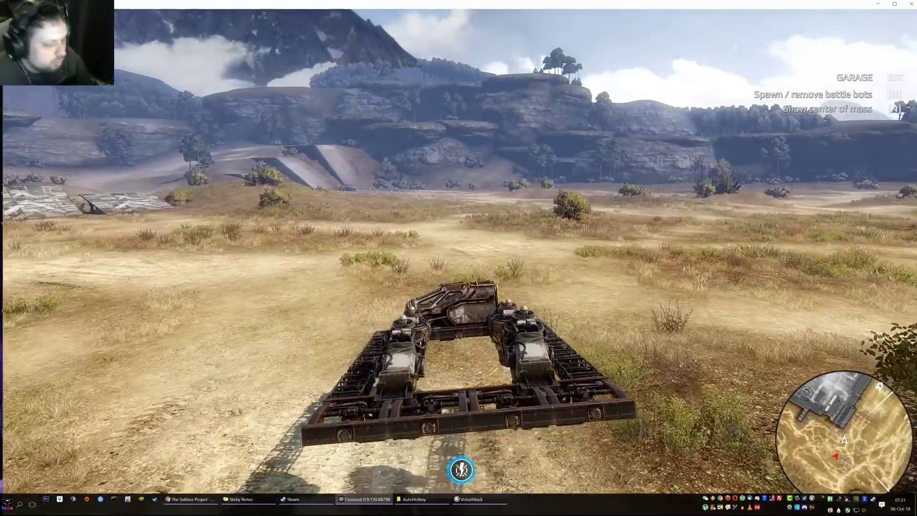
pyautogui.press('a')
pyautogui.press('a')
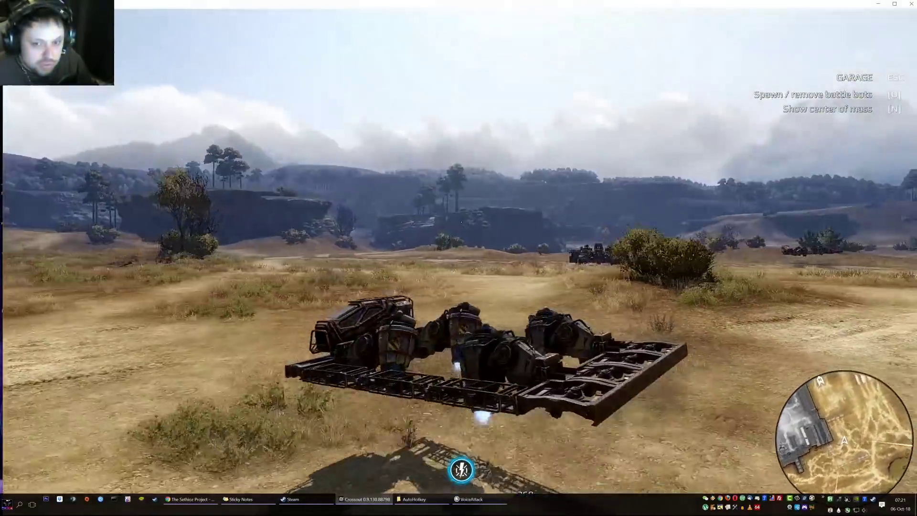
pyautogui.press('a')
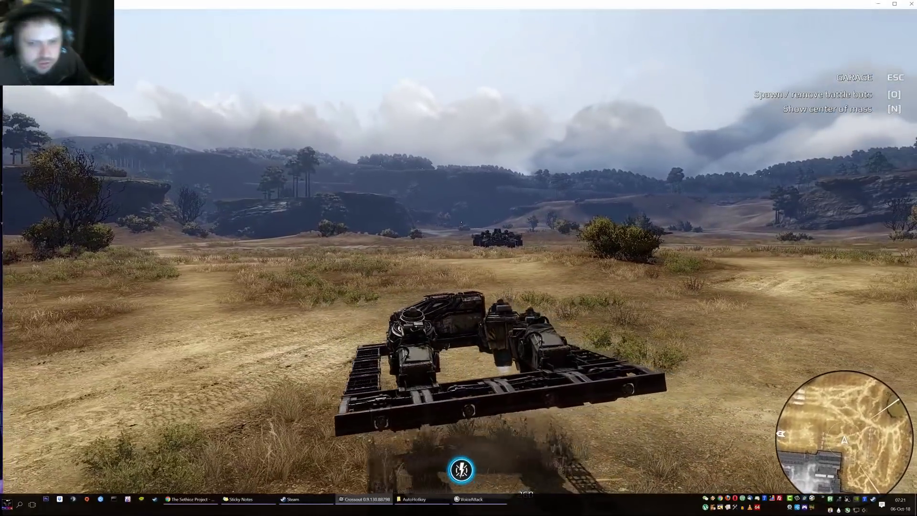